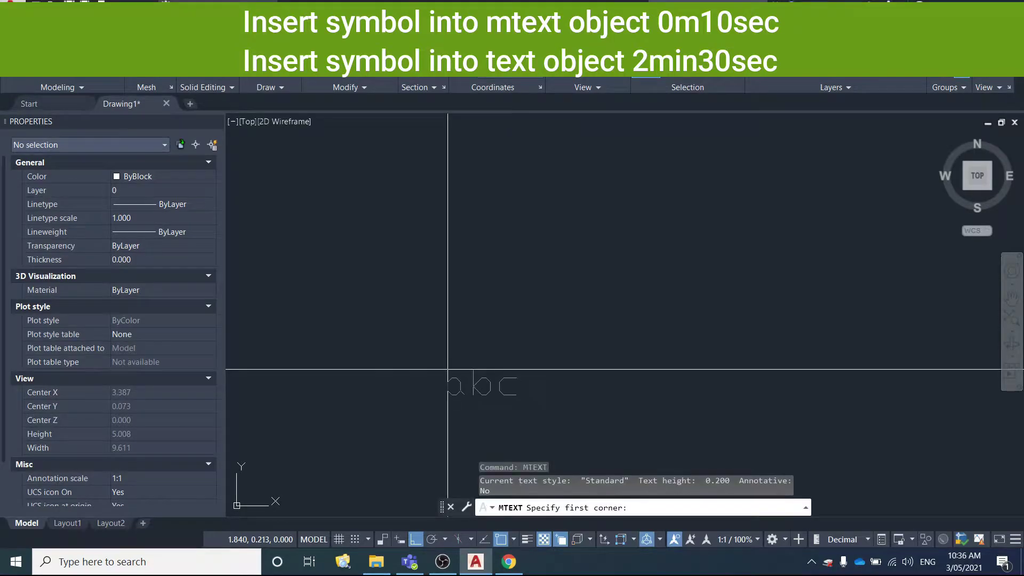
# - Create a multiline text box reading '100' near the top of the drawing and select it
pyautogui.click(401, 147)
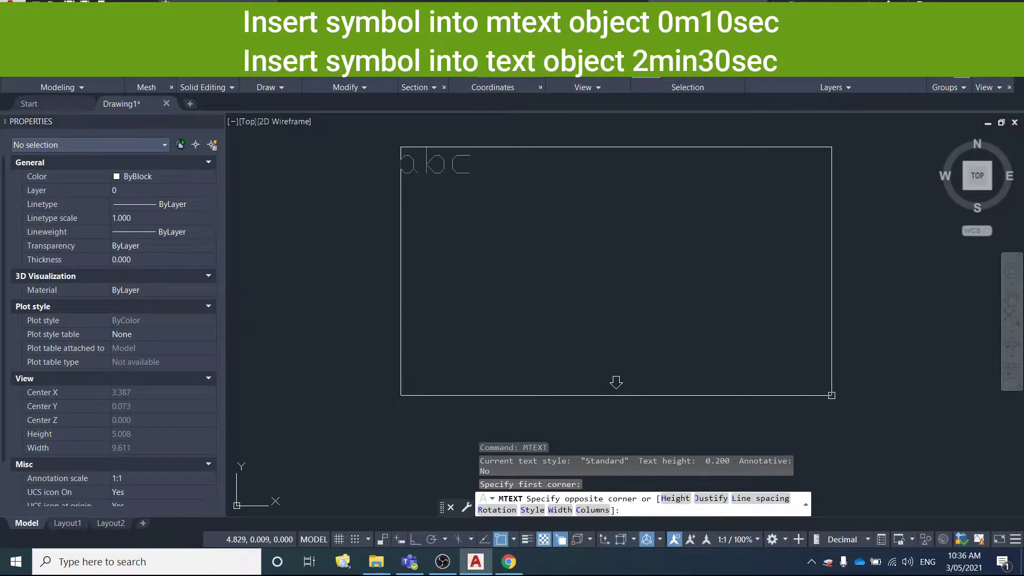
pyautogui.click(815, 416)
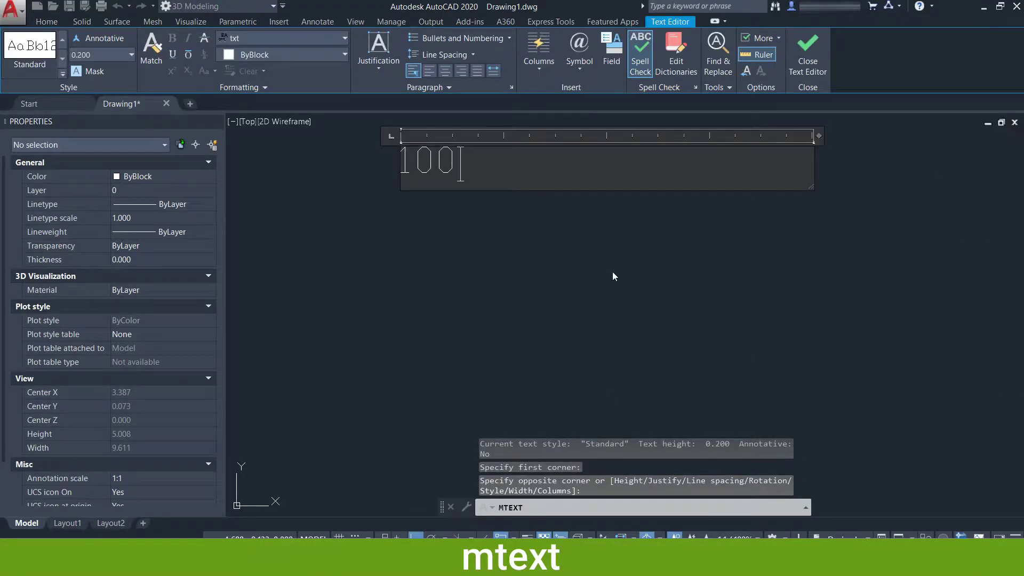
pyautogui.click(612, 273)
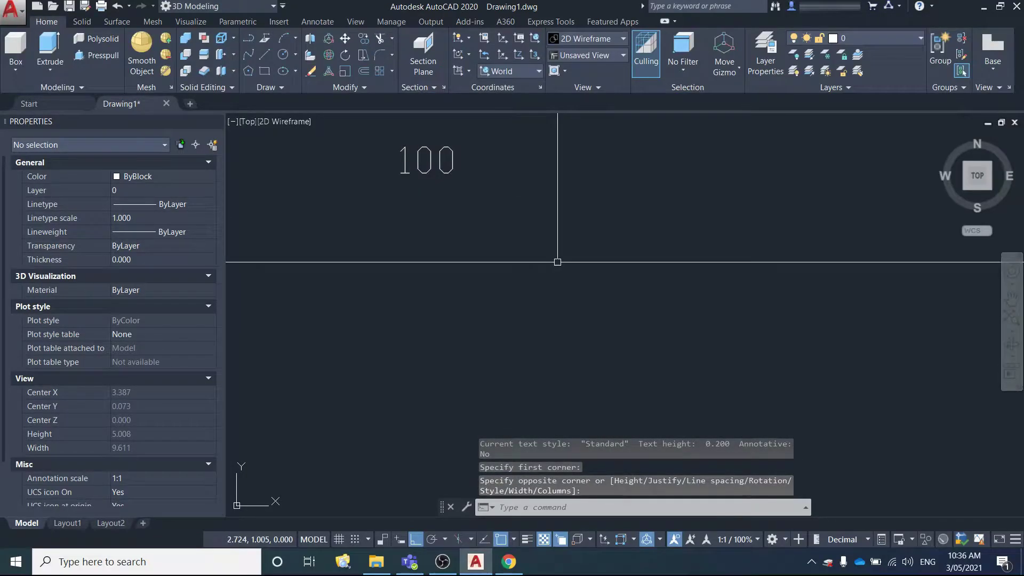
pyautogui.click(420, 153)
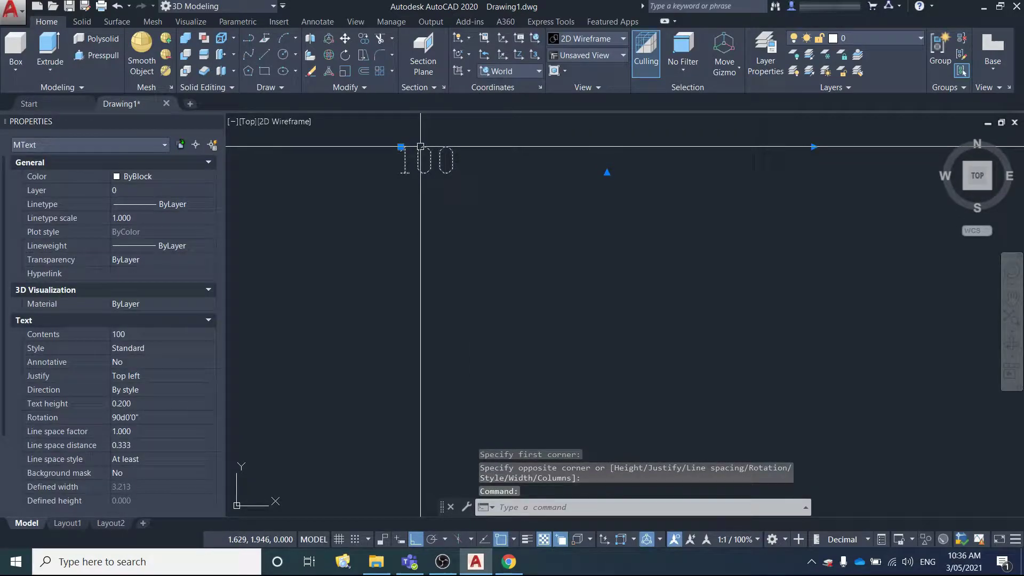
# - Reopen the 100 text and insert a Degrees symbol after it to read 100°
pyautogui.doubleClick(487, 167)
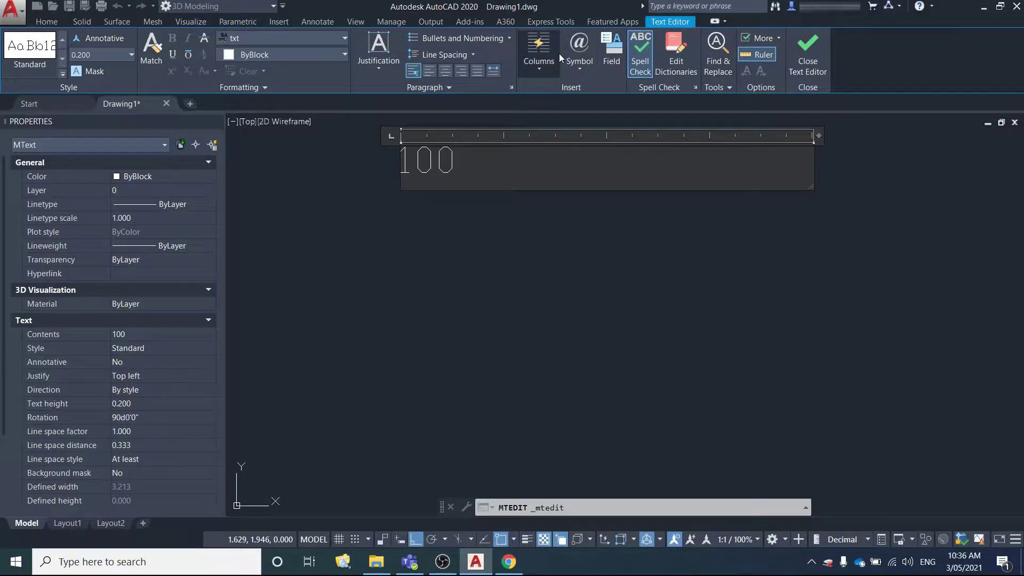
pyautogui.click(574, 64)
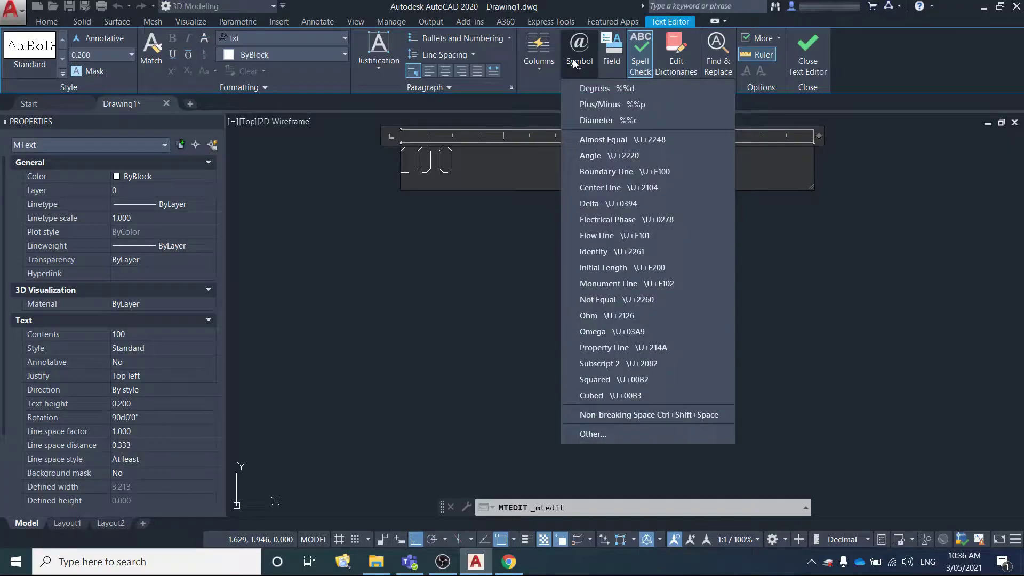
pyautogui.click(460, 163)
pyautogui.click(575, 63)
pyautogui.click(591, 89)
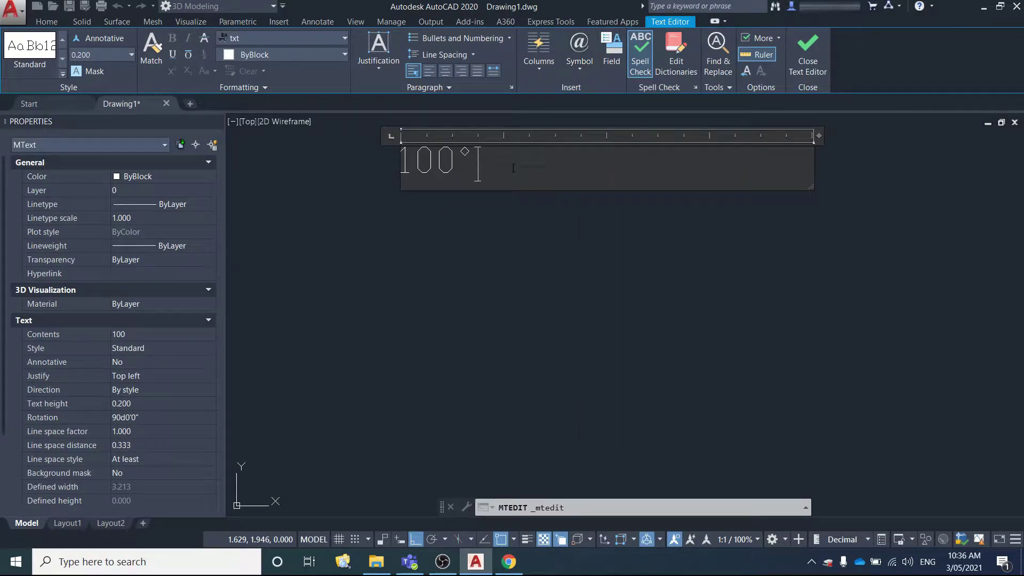
# - Add a second line below 100° and edit it to read 1m10mm
pyautogui.press('Return')
pyautogui.write('10mm')
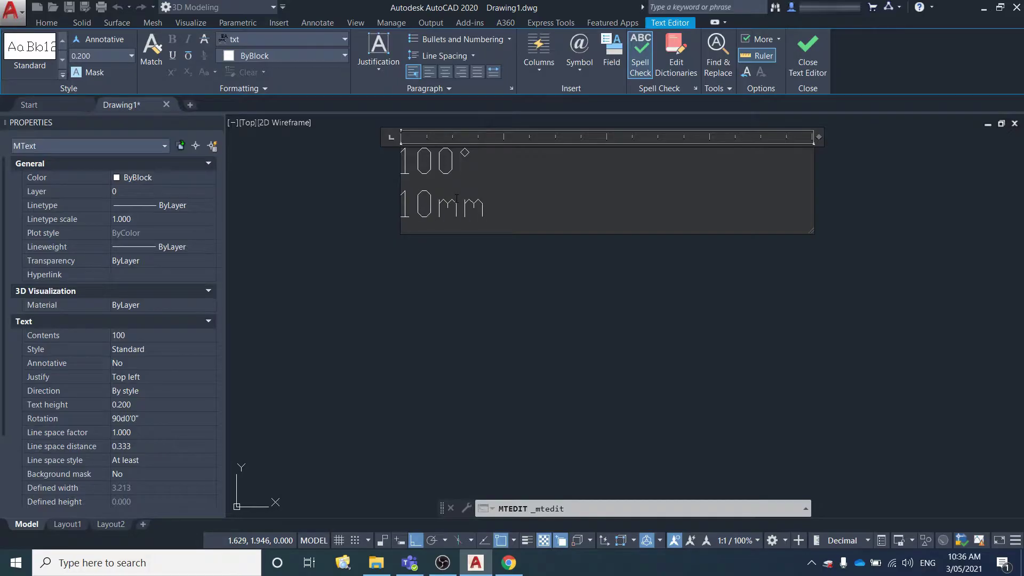
pyautogui.write('010')
pyautogui.click(458, 199)
pyautogui.write('m')
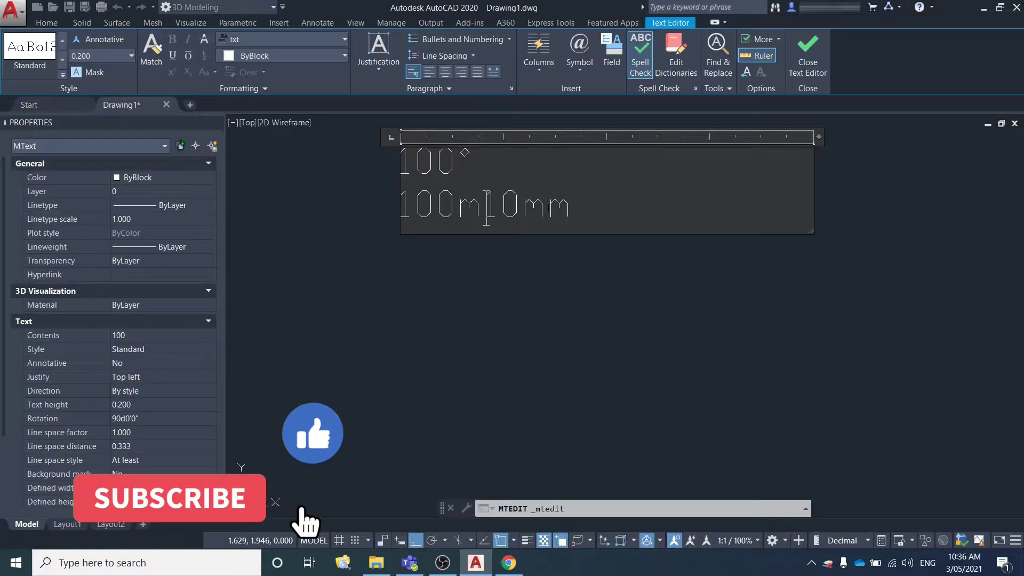
pyautogui.moveTo(460, 208); pyautogui.dragTo(414, 216)
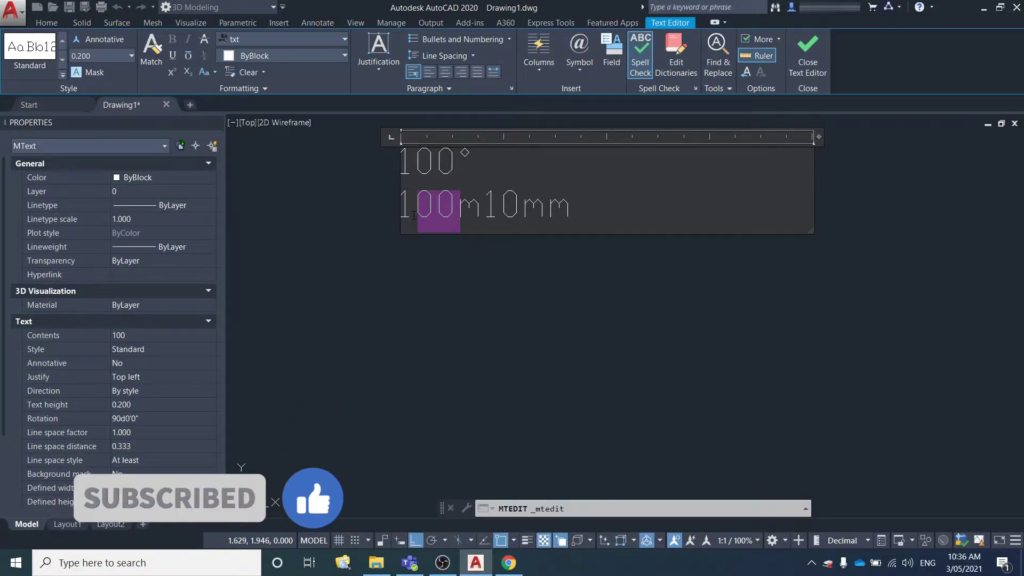
pyautogui.press('Delete')
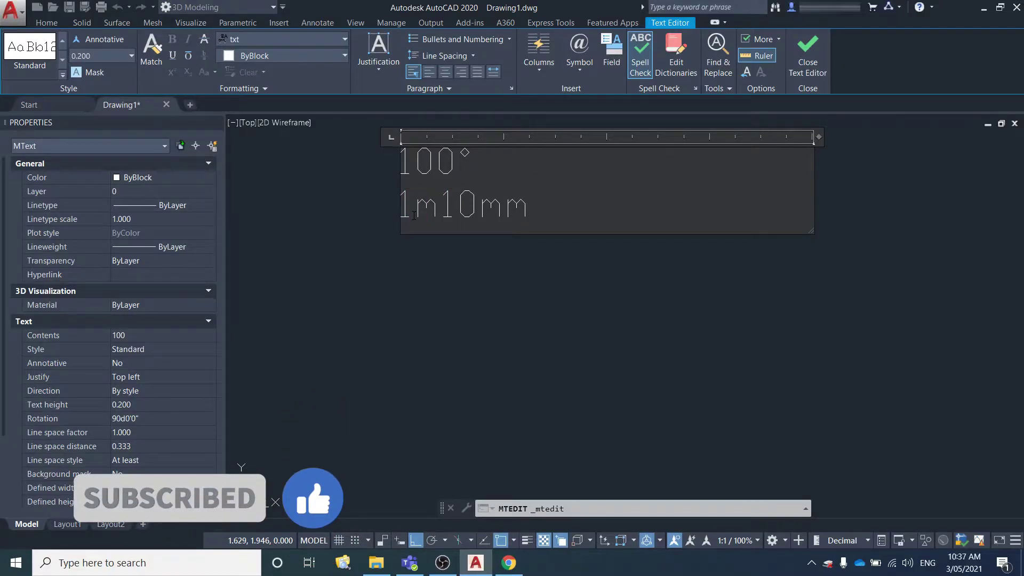
pyautogui.click(575, 61)
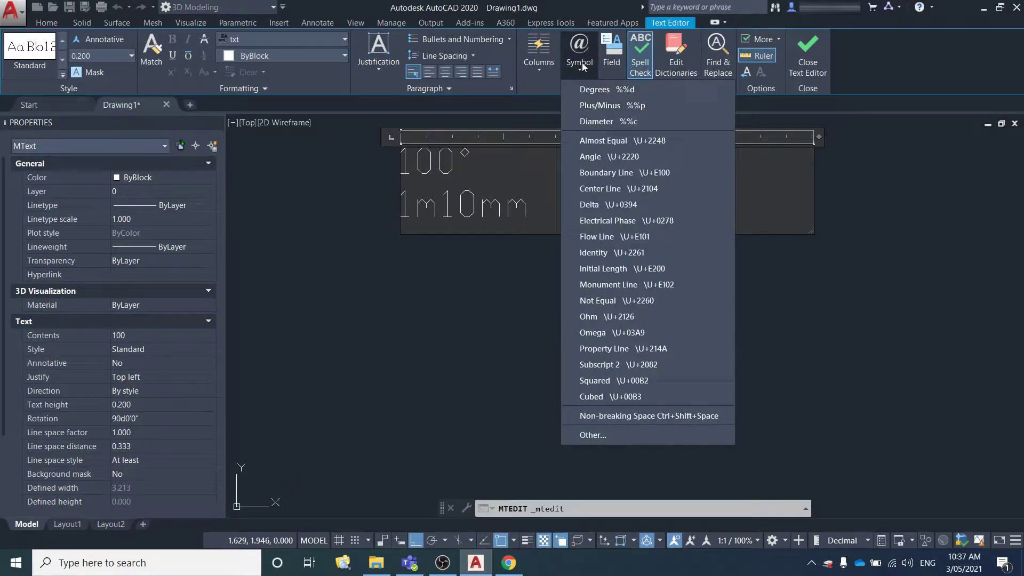
# - Insert a plus/minus sign before 10mm so line two reads 1m±10mm
pyautogui.click(601, 103)
pyautogui.click(462, 249)
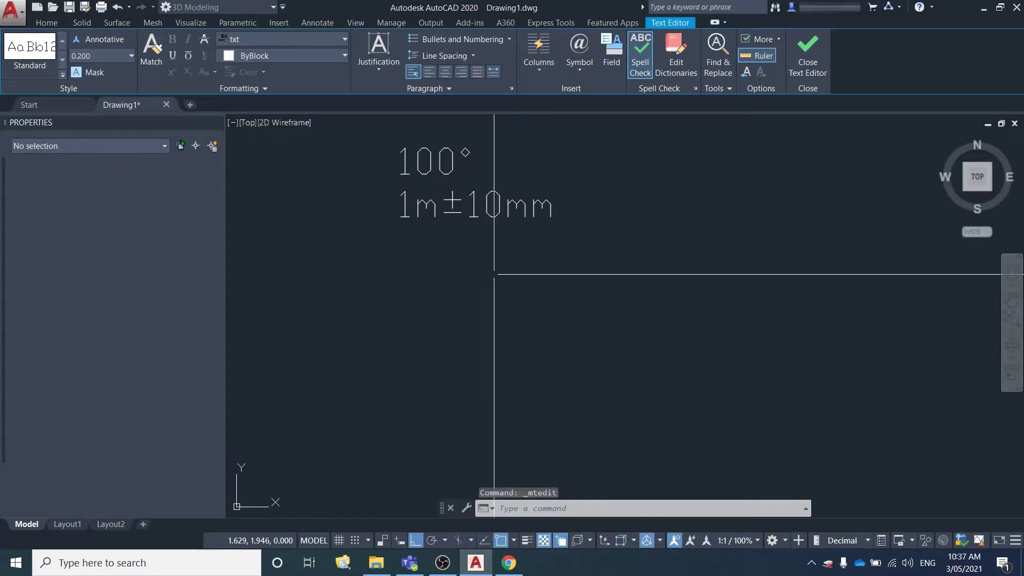
pyautogui.click(478, 207)
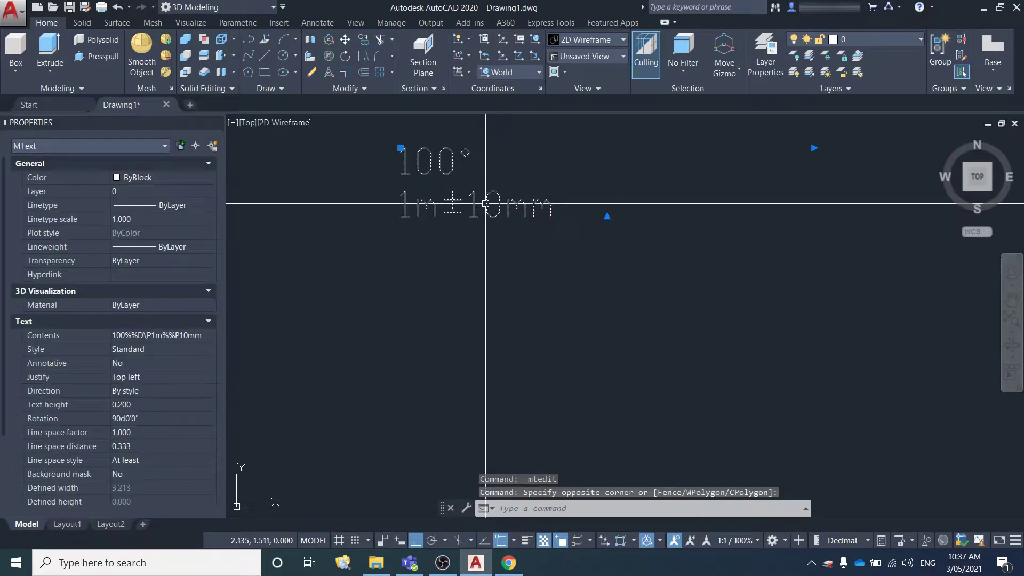
pyautogui.doubleClick(478, 207)
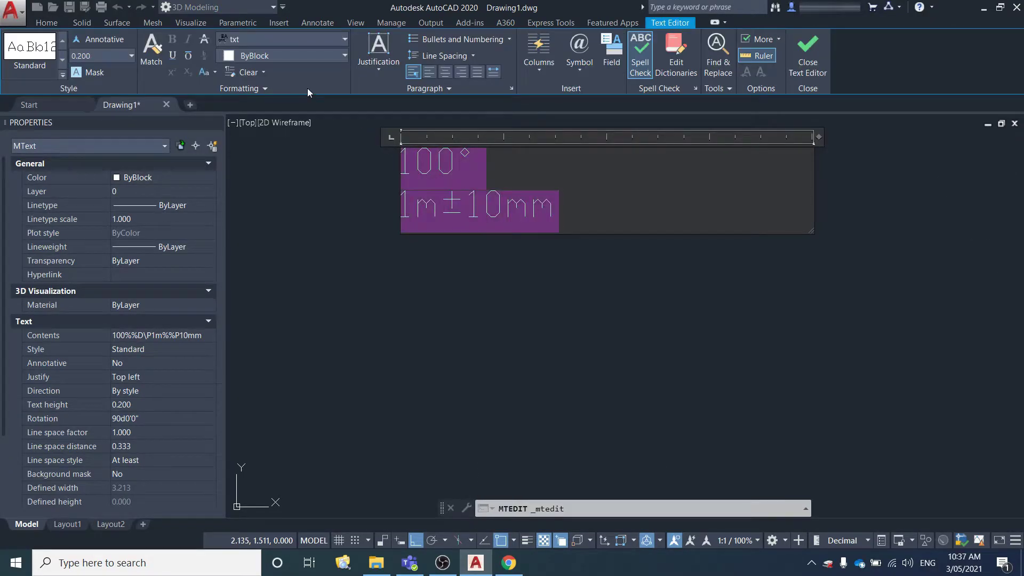
pyautogui.moveTo(569, 225); pyautogui.dragTo(419, 157)
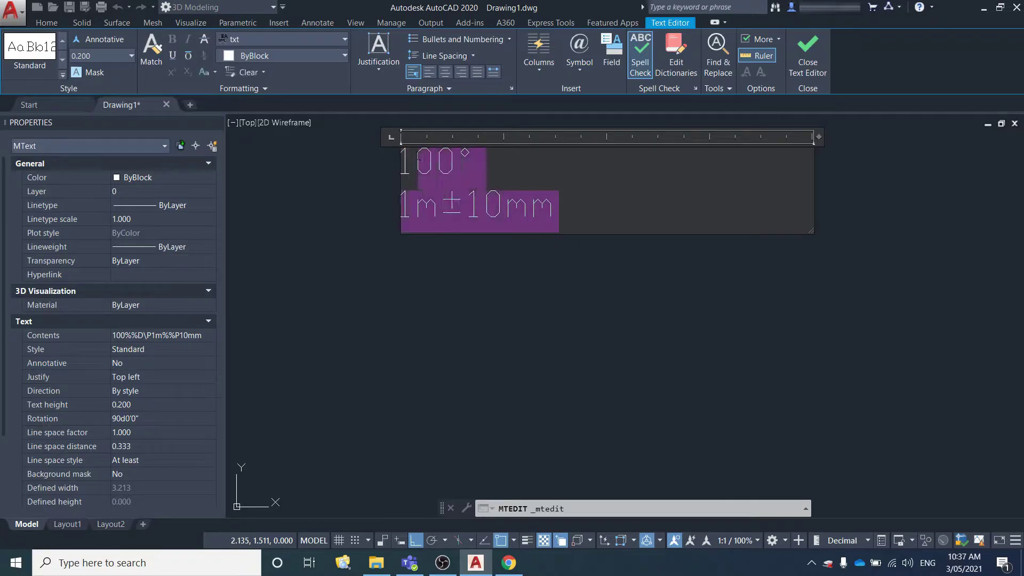
pyautogui.click(648, 243)
pyautogui.click(549, 206)
pyautogui.click(539, 206)
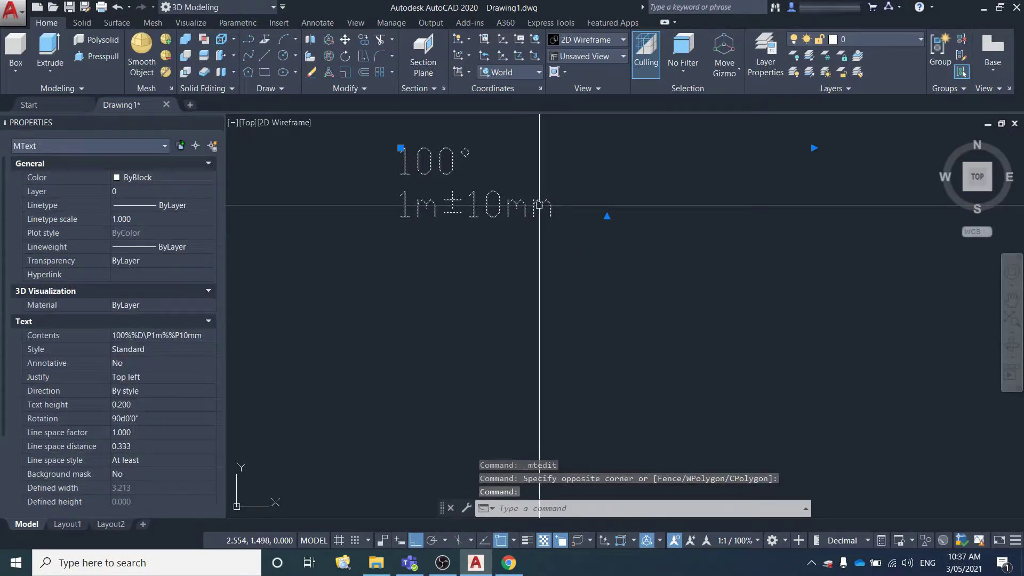
pyautogui.doubleClick(539, 206)
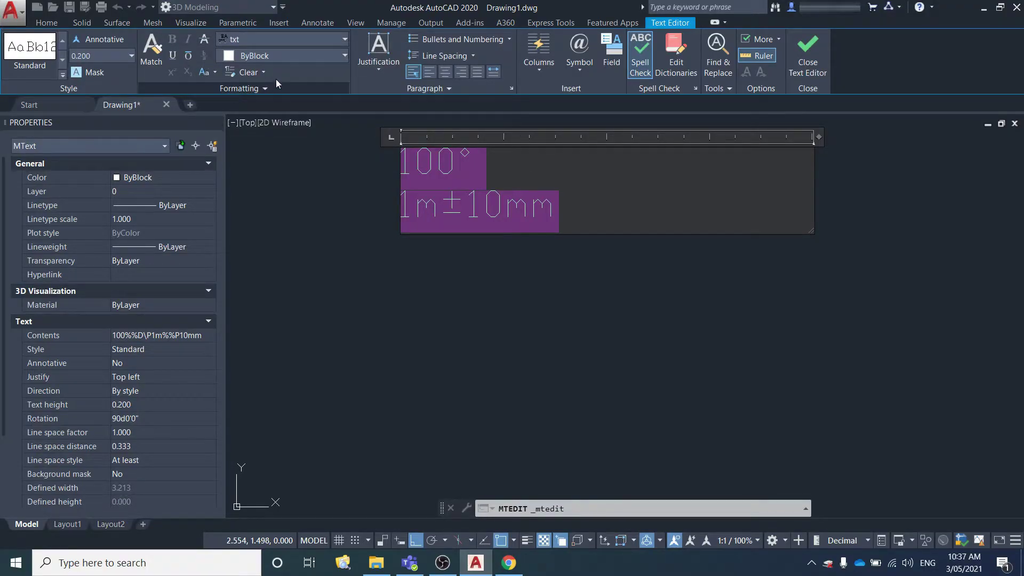
pyautogui.click(271, 41)
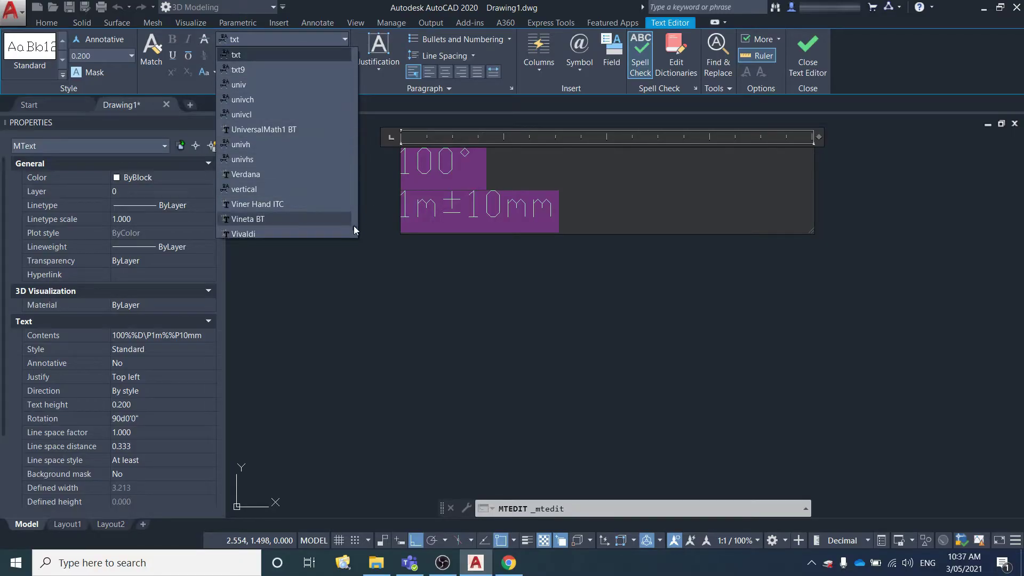
pyautogui.scroll(10, 355, 203)
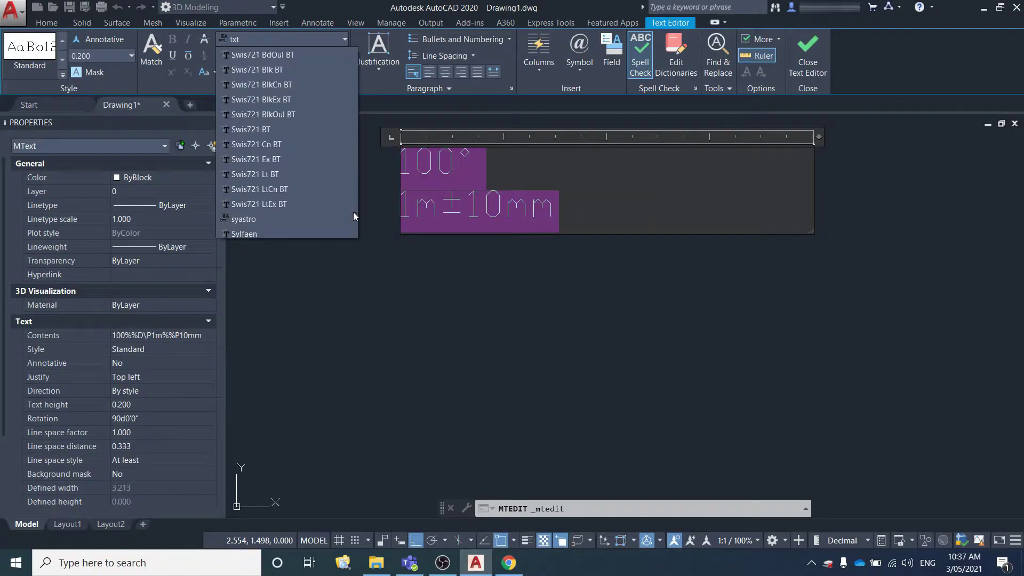
pyautogui.moveTo(353, 213); pyautogui.dragTo(344, 36)
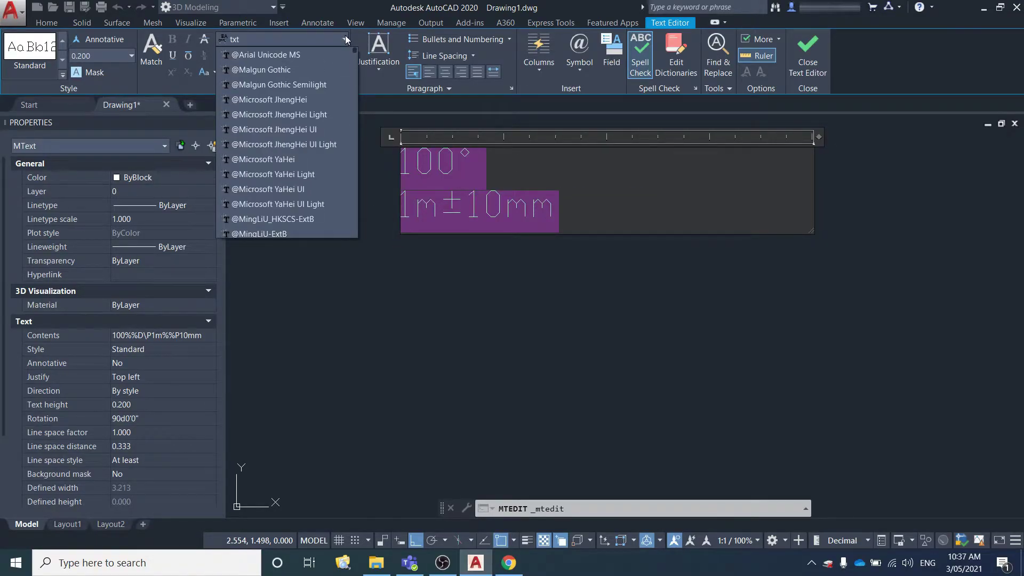
pyautogui.click(277, 54)
pyautogui.click(445, 312)
# - Add the almost-equal ≈ and Delta Δ symbols, each on its own line
pyautogui.click(533, 203)
pyautogui.click(580, 54)
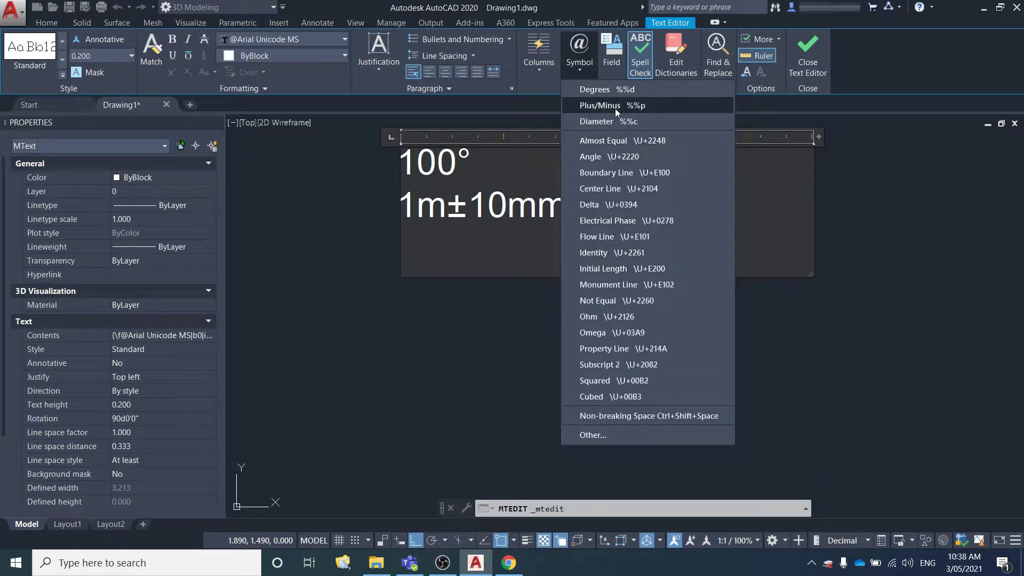
pyautogui.click(622, 143)
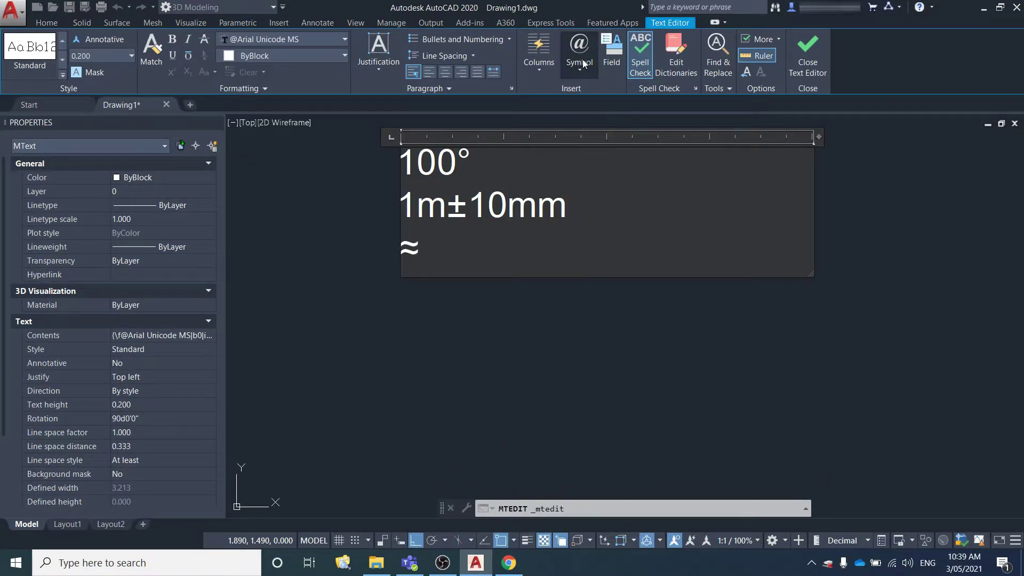
pyautogui.press('Return')
pyautogui.click(579, 53)
pyautogui.click(592, 204)
pyautogui.press('Return')
# - Add the not-equal ≠, angle ∠ and diameter ∅ symbols on separate lines
pyautogui.click(579, 53)
pyautogui.click(638, 300)
pyautogui.press('Return')
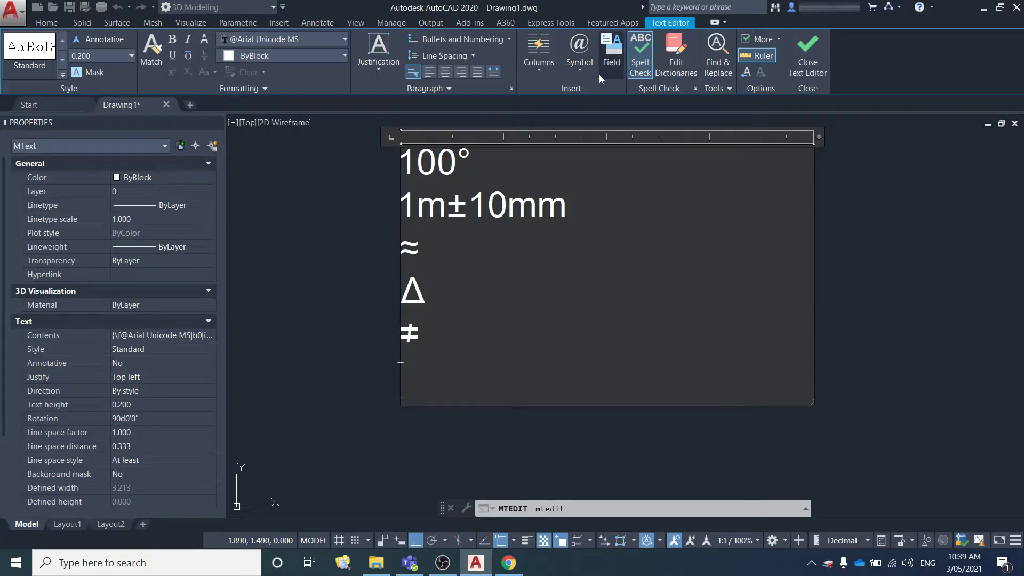
pyautogui.click(580, 53)
pyautogui.click(591, 157)
pyautogui.click(579, 54)
pyautogui.click(614, 121)
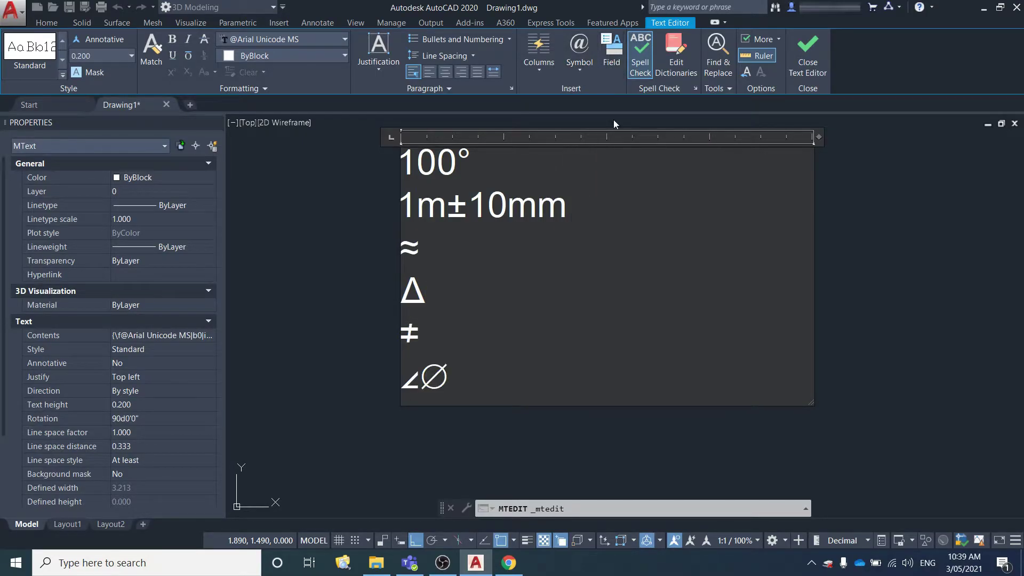
pyautogui.press('BackSpace')
pyautogui.click(579, 53)
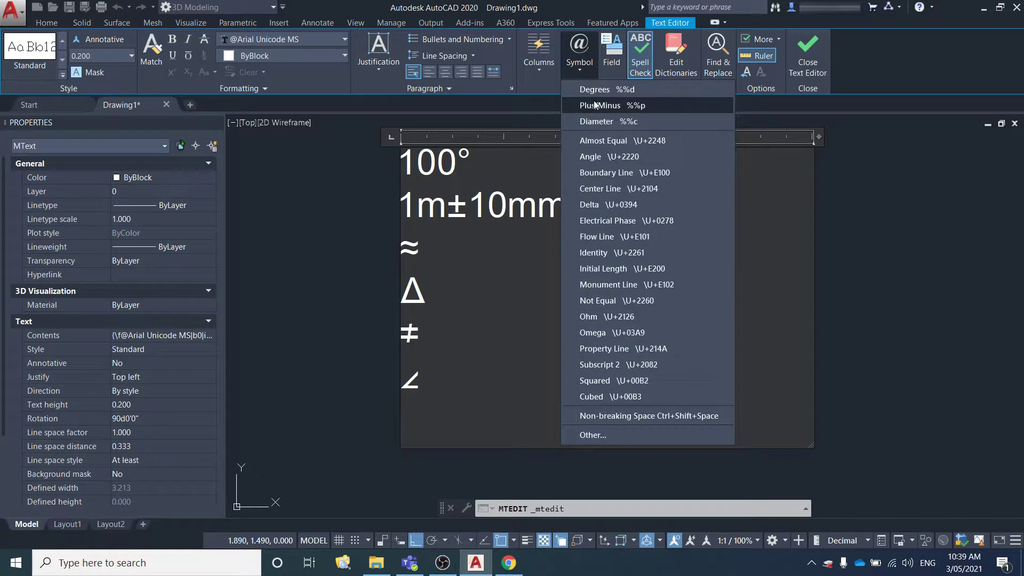
pyautogui.click(602, 121)
pyautogui.click(579, 53)
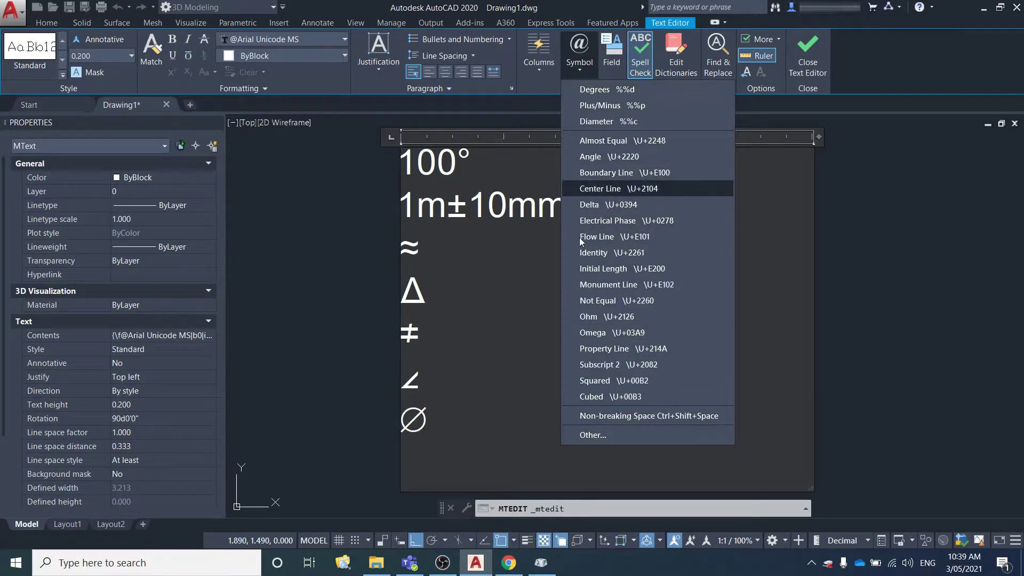
# - Open Character Map through Symbol > Other and bring its window to the front
pyautogui.click(593, 435)
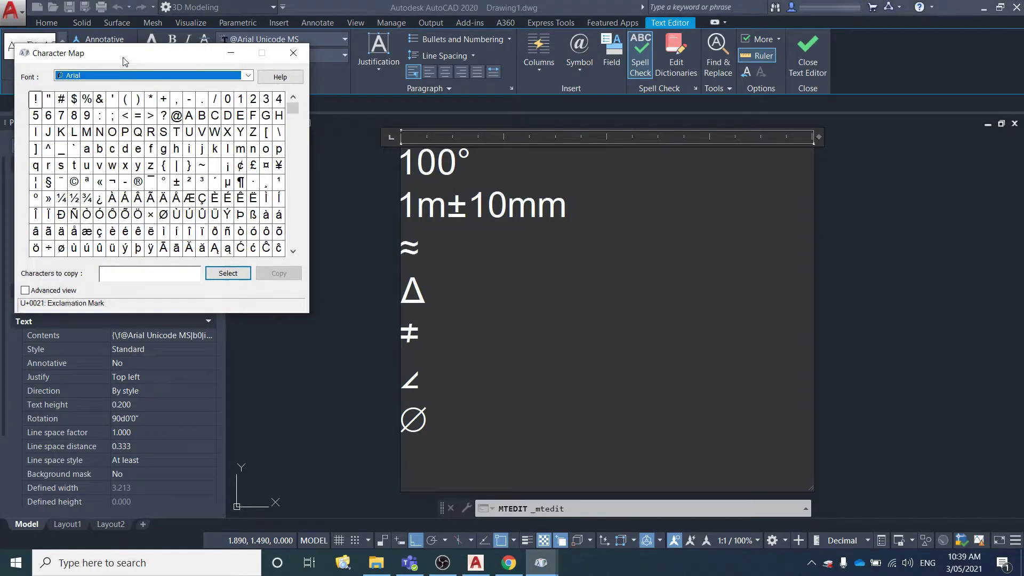
pyautogui.moveTo(92, 53); pyautogui.dragTo(166, 84)
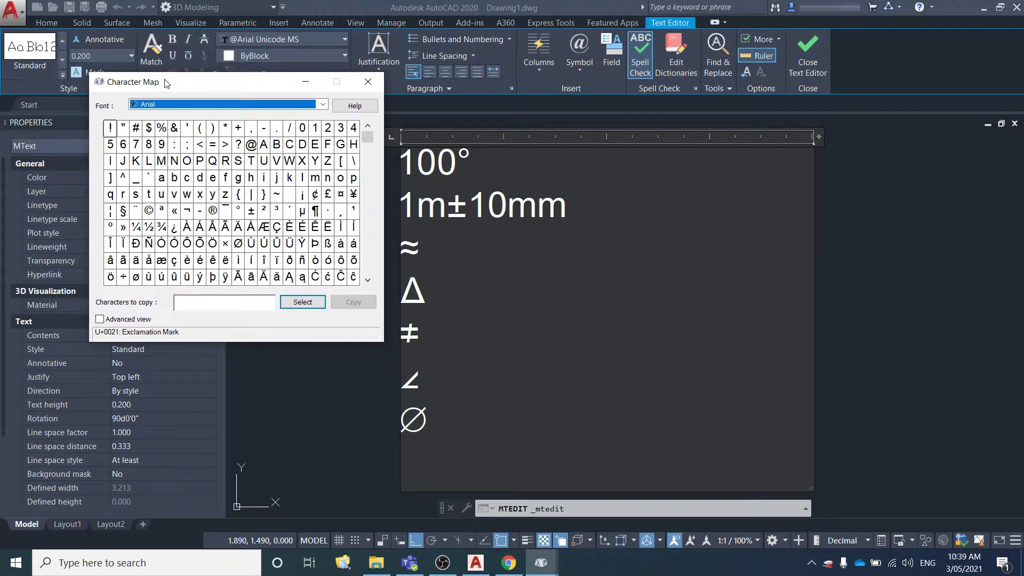
pyautogui.press('super')
pyautogui.write('chr')
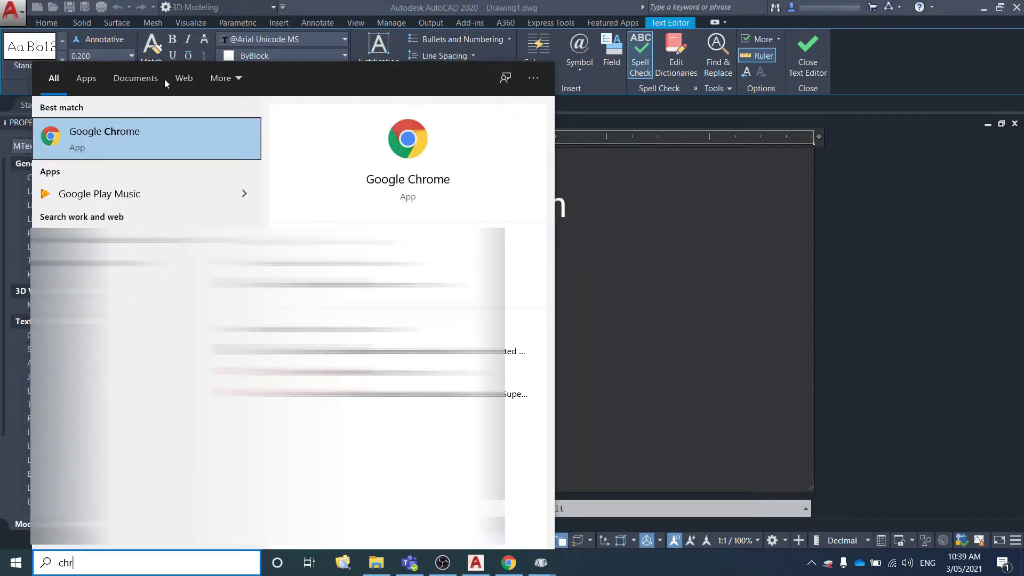
pyautogui.press('BackSpace')
pyautogui.write('ar')
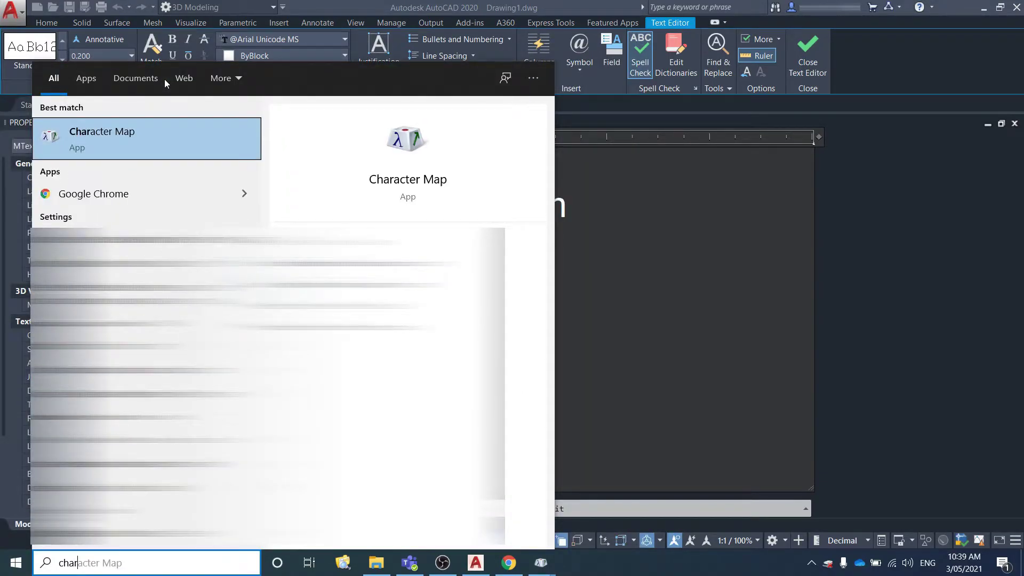
pyautogui.press('Return')
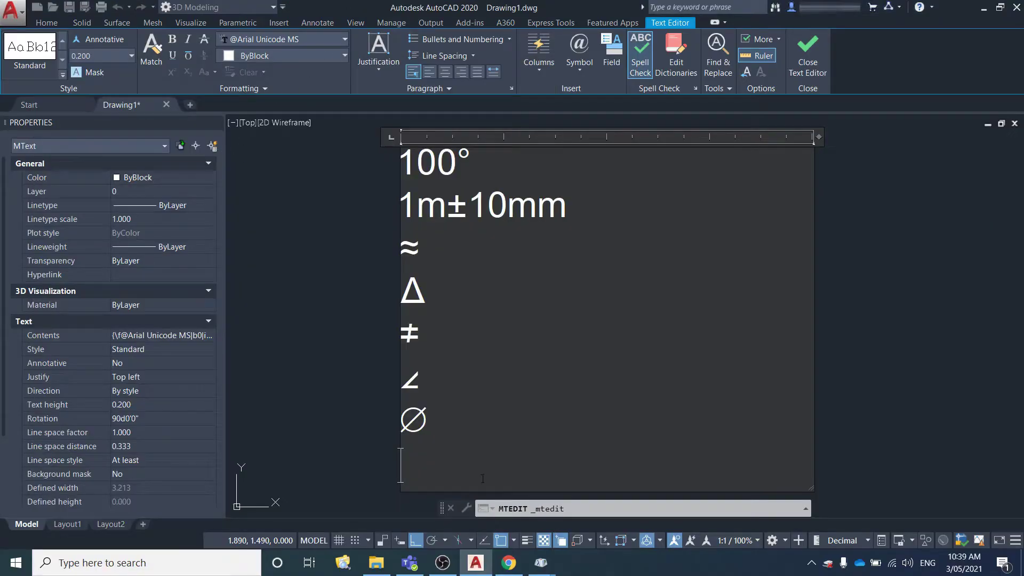
pyautogui.moveTo(541, 563)
pyautogui.click(602, 506)
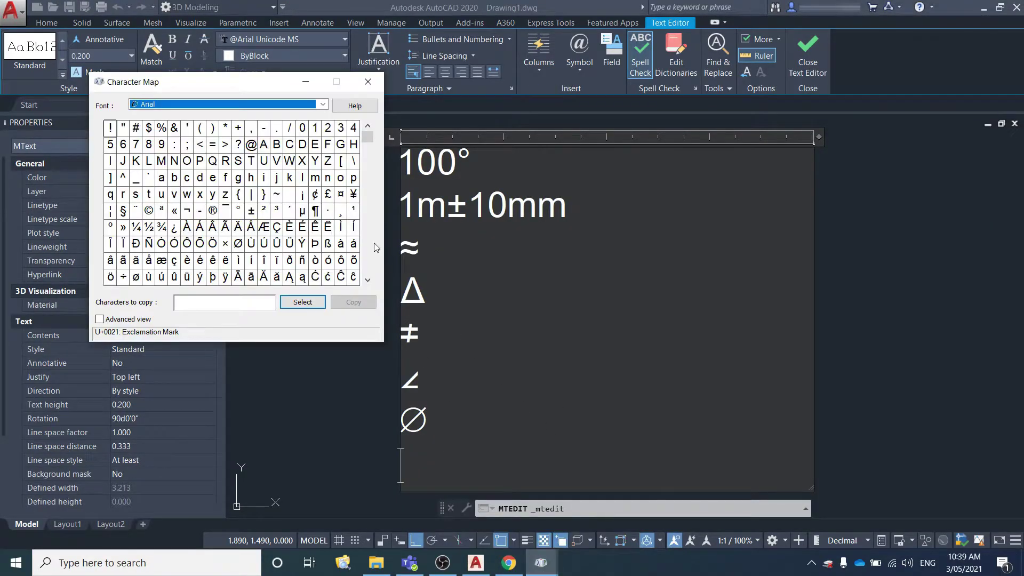
pyautogui.rightClick(352, 573)
pyautogui.click(334, 538)
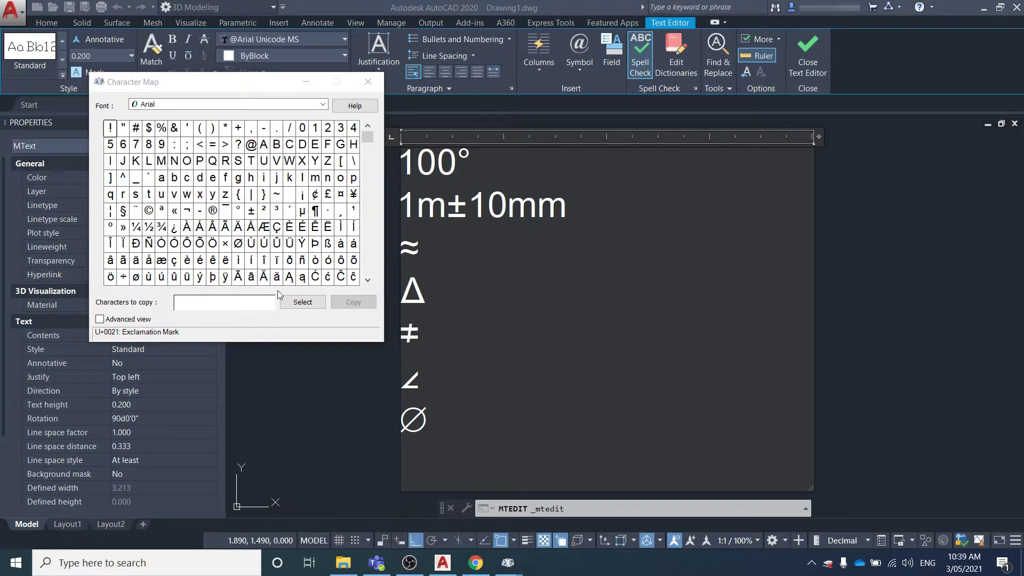
# - Copy the © copyright sign from Character Map to the clipboard
pyautogui.click(277, 194)
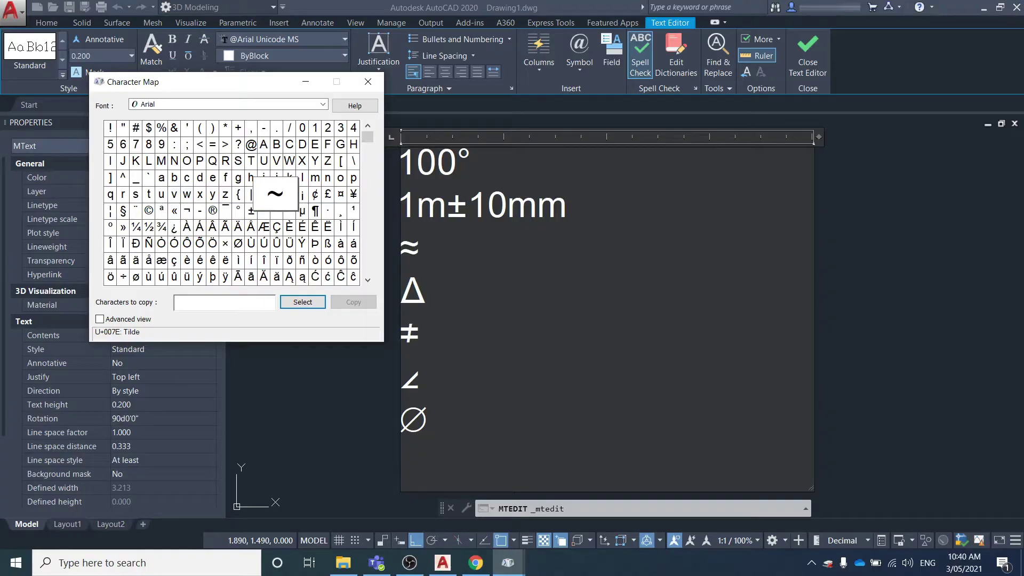
pyautogui.click(149, 211)
pyautogui.click(302, 302)
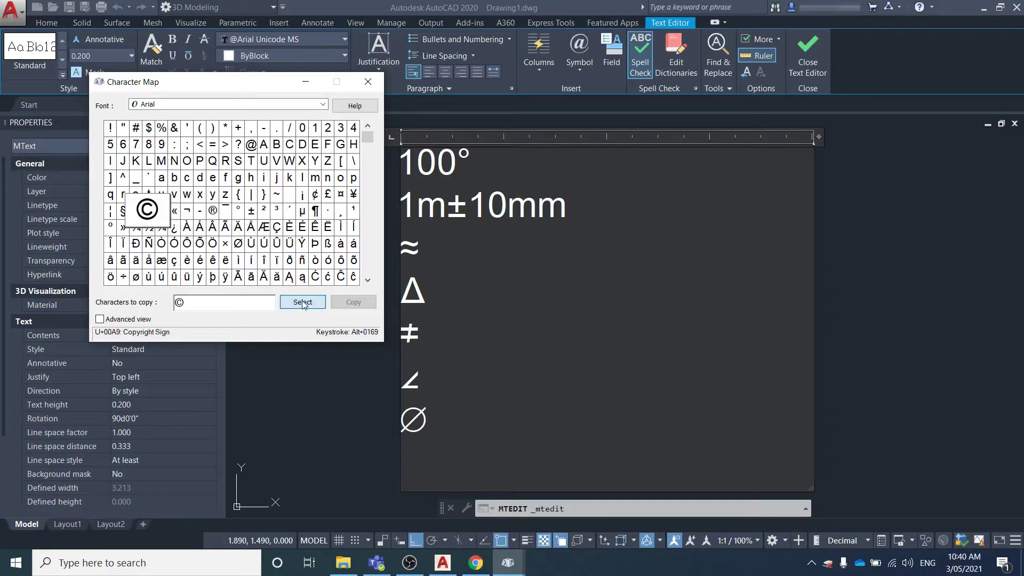
pyautogui.click(334, 303)
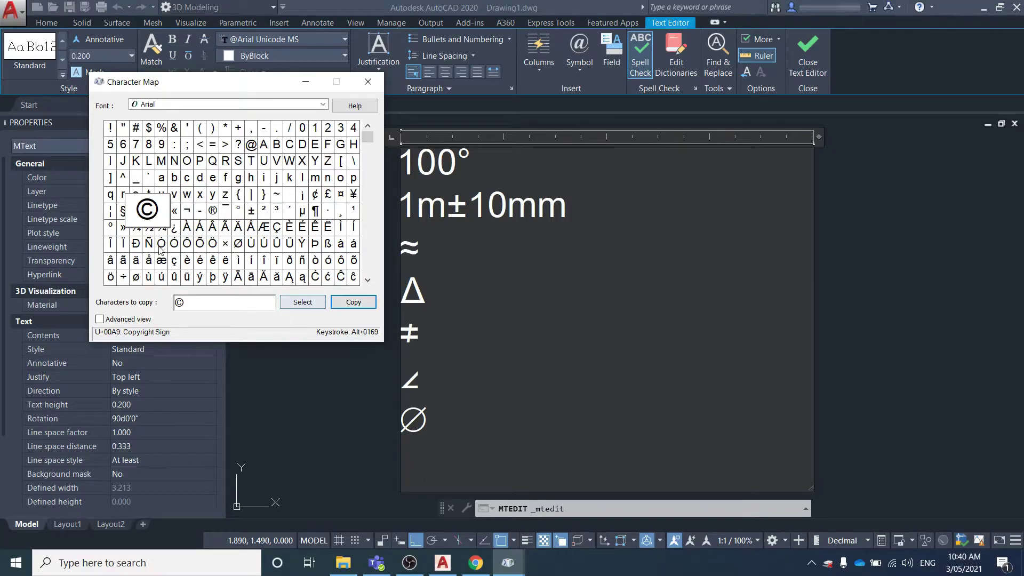
pyautogui.click(191, 301)
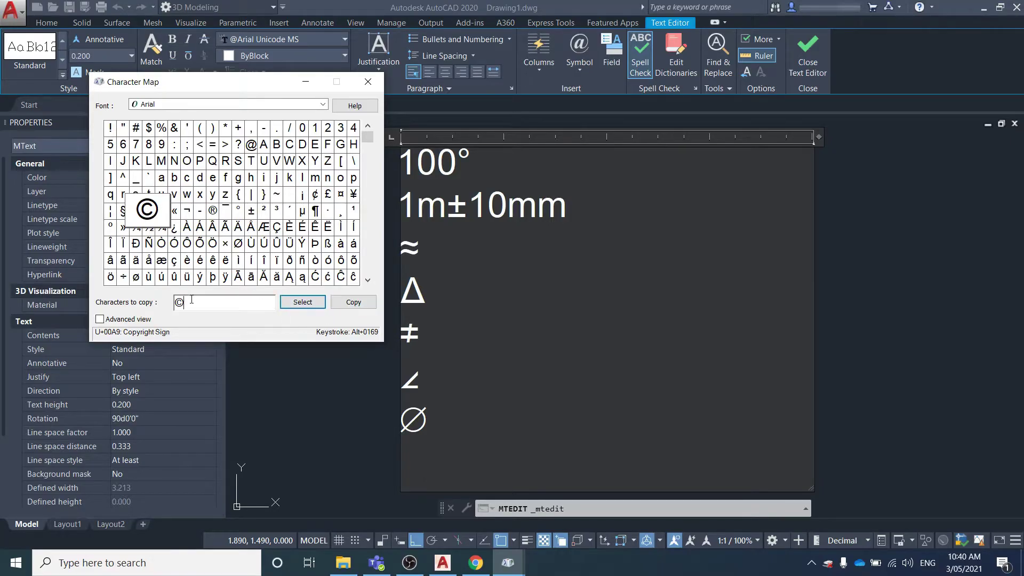
pyautogui.click(353, 302)
pyautogui.click(418, 460)
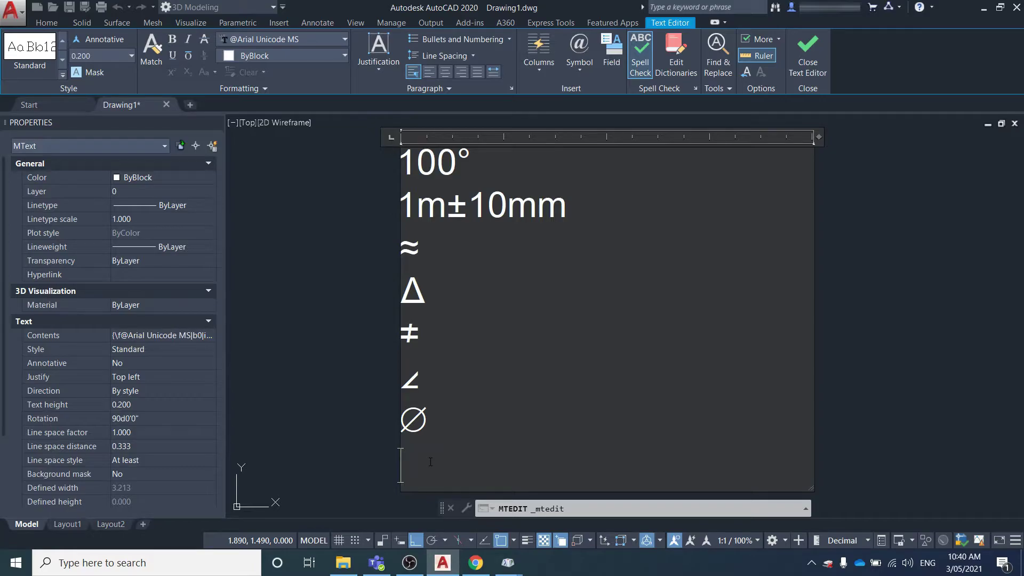
# - Paste © on its own line below ∅, close the editor, and frame the symbol list in view
pyautogui.hotkey('ctrl', 'v')
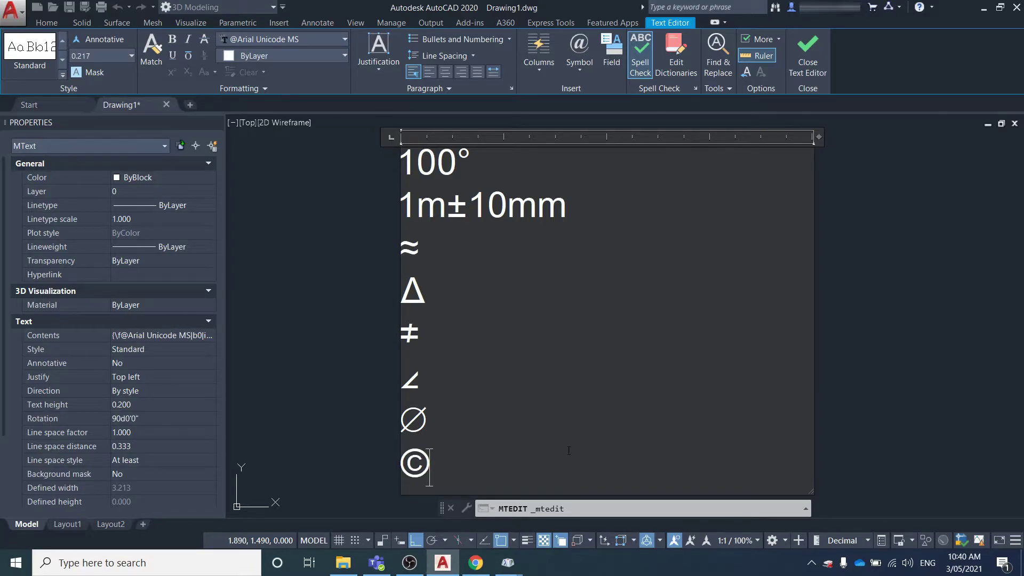
pyautogui.click(869, 384)
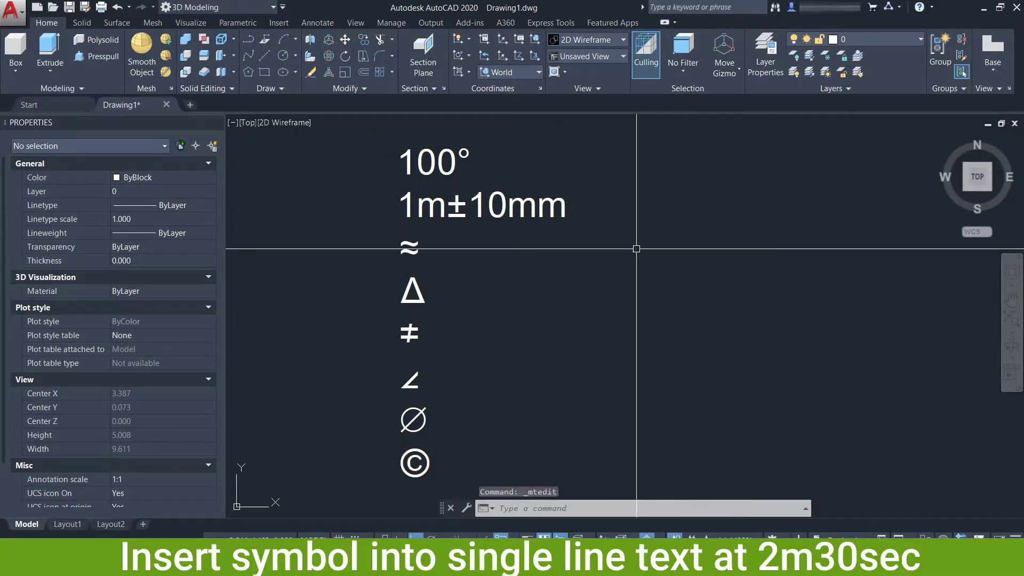
pyautogui.scroll(-6, 622, 266)
pyautogui.scroll(5, 599, 269)
pyautogui.scroll(-1, 599, 269)
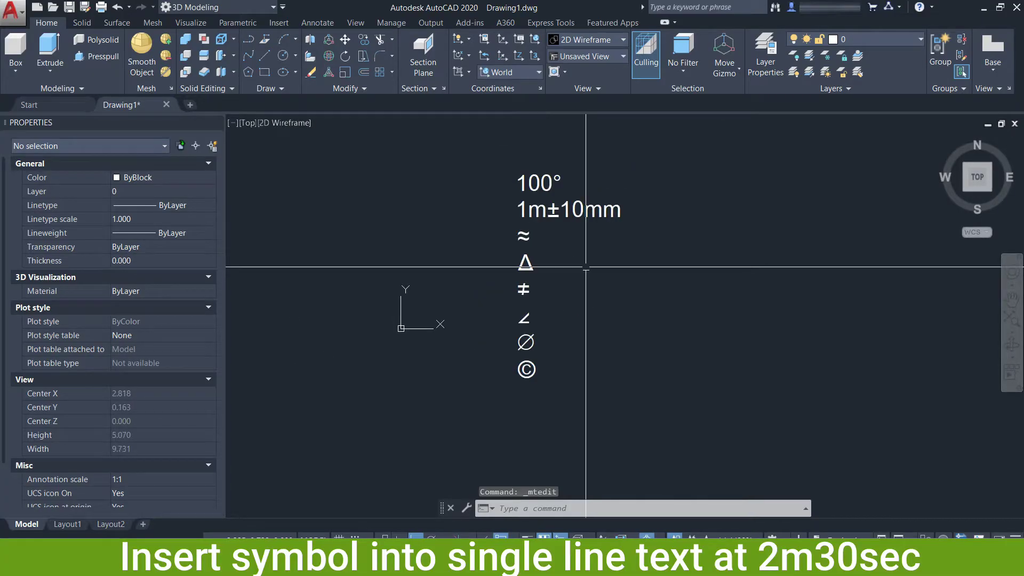
pyautogui.moveTo(599, 270)
pyautogui.mouseDown(button='middle')
pyautogui.moveTo(633, 211)
pyautogui.moveTo(599, 251)
pyautogui.mouseUp(button='middle')
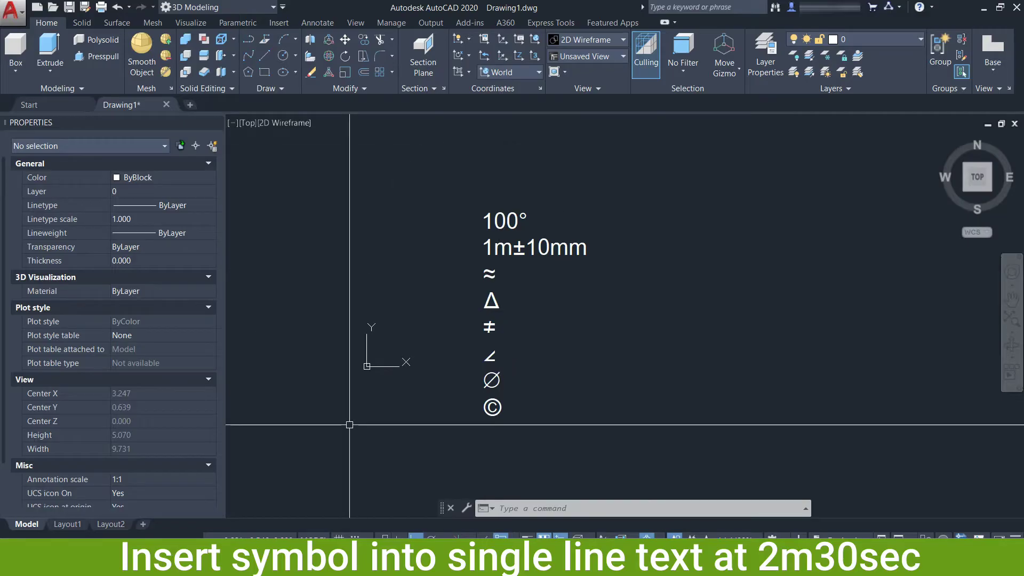
pyautogui.scroll(2, 491, 253)
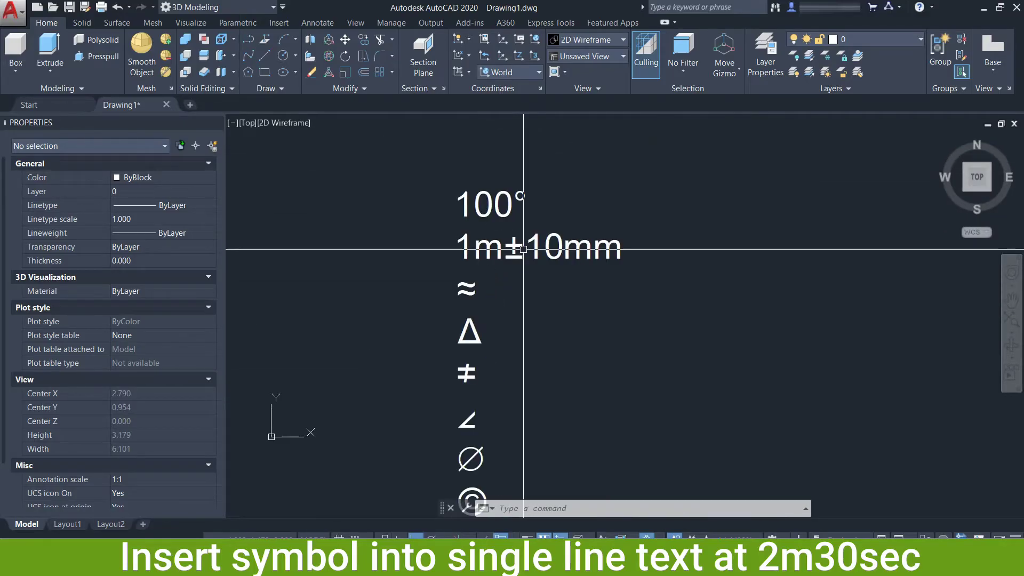
pyautogui.scroll(-4, 490, 247)
pyautogui.scroll(2, 515, 343)
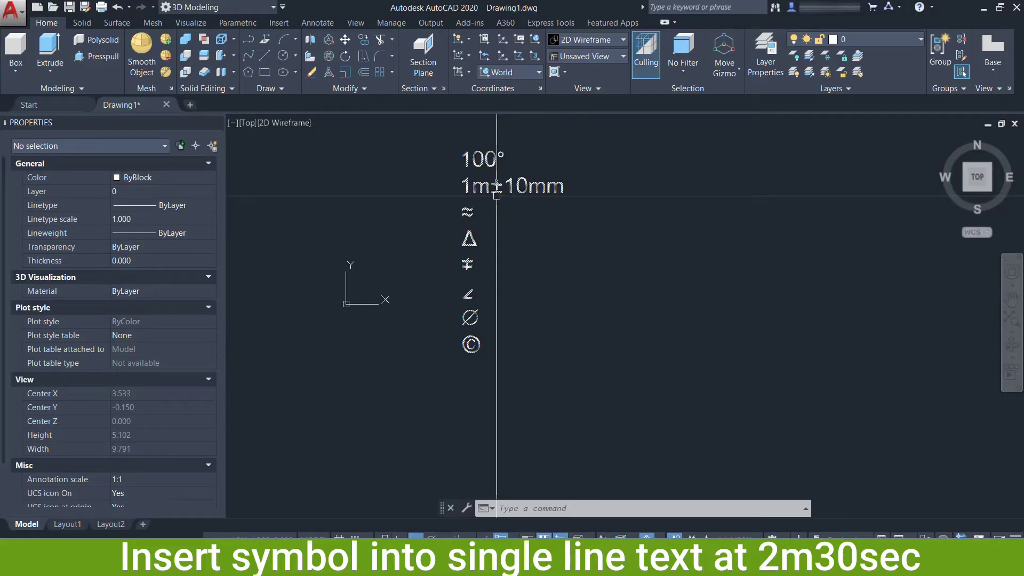
pyautogui.moveTo(439, 181); pyautogui.dragTo(392, 355)
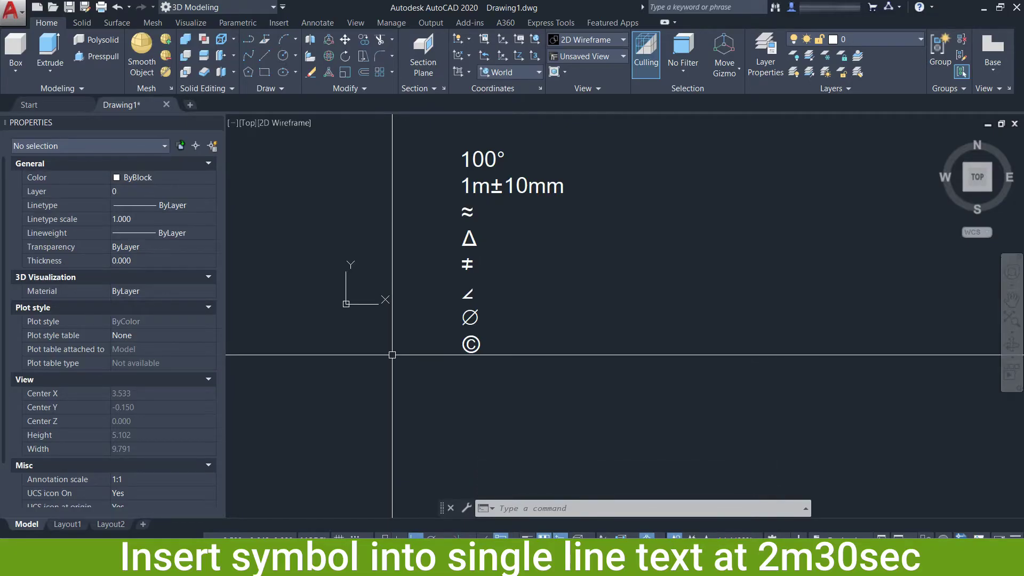
# - Place a single-line text reading 100 below the symbol list with default height and rotation
pyautogui.write('textt')
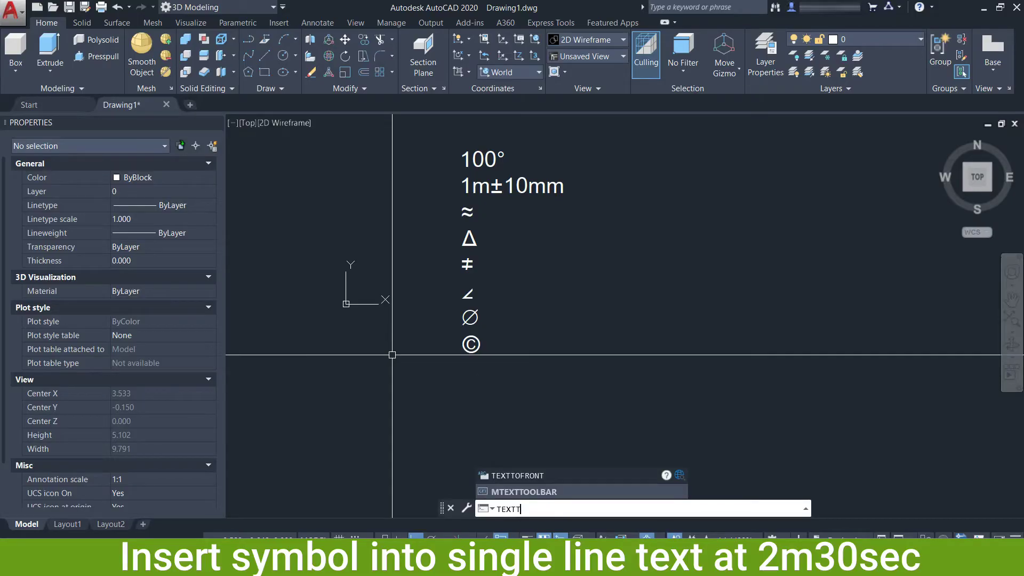
pyautogui.press('BackSpace')
pyautogui.press('Return')
pyautogui.click(528, 416)
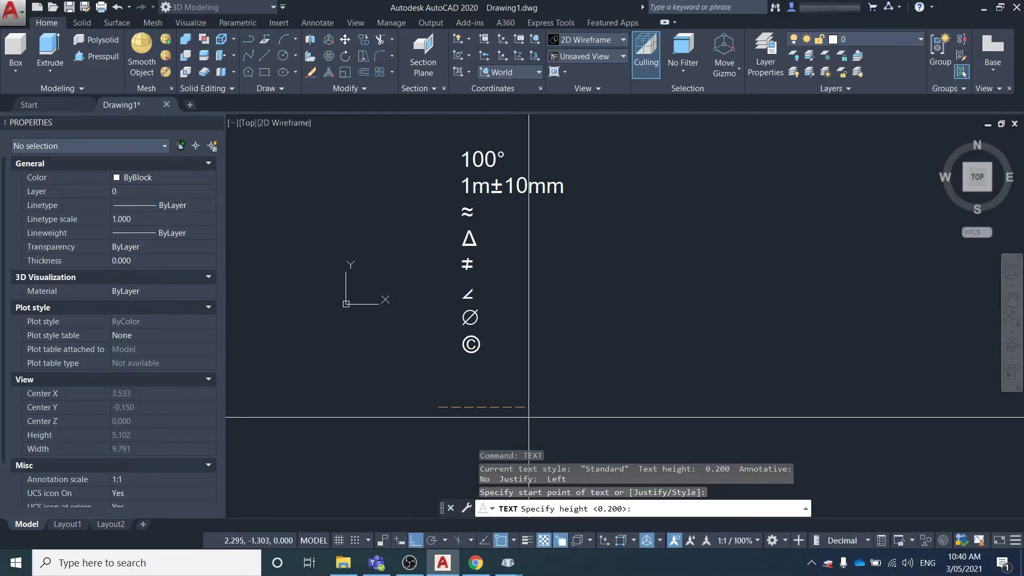
pyautogui.press('Return')
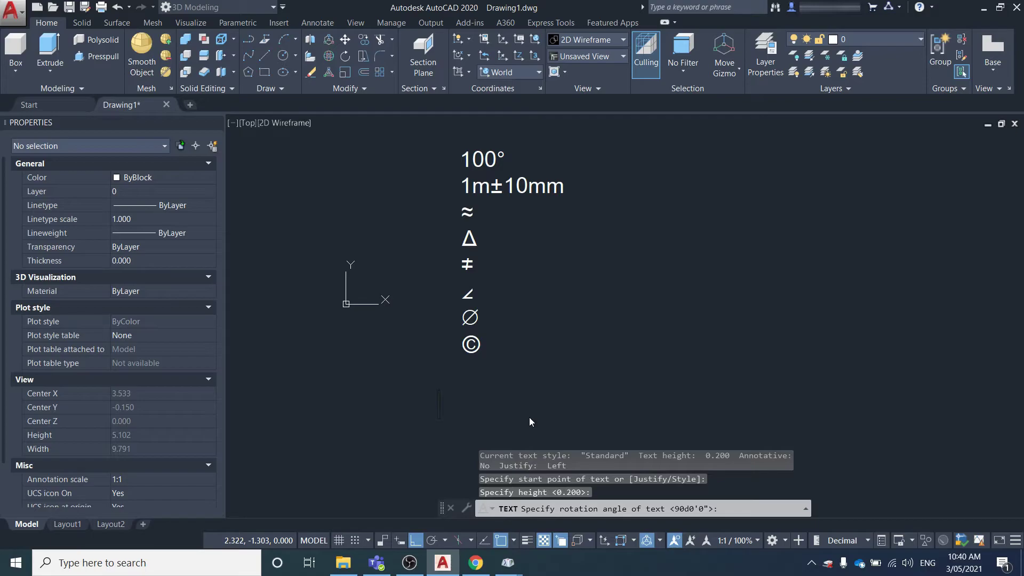
pyautogui.press('Return')
pyautogui.write('100')
pyautogui.hotkey('ctrl', 'a')
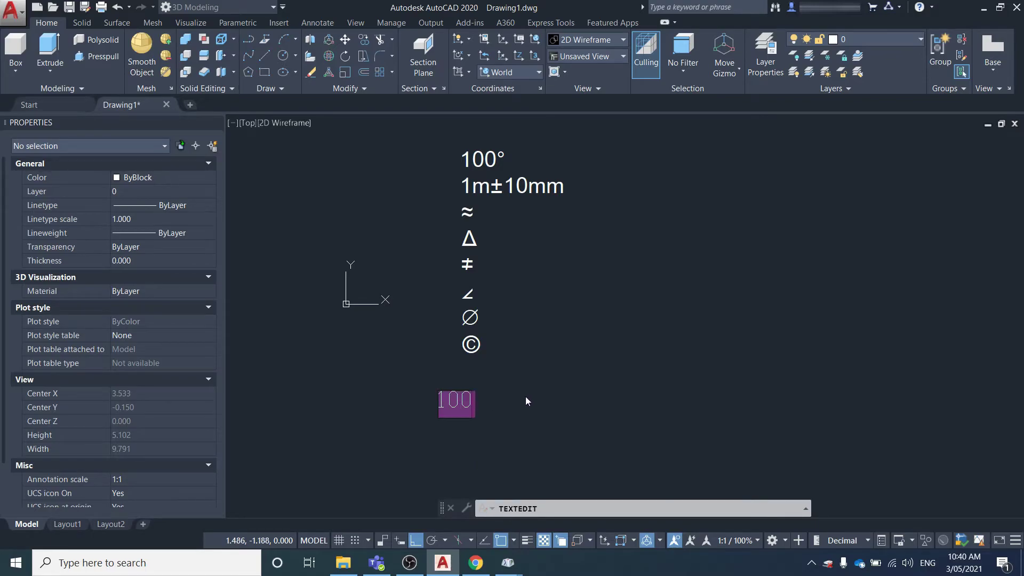
pyautogui.press('Escape')
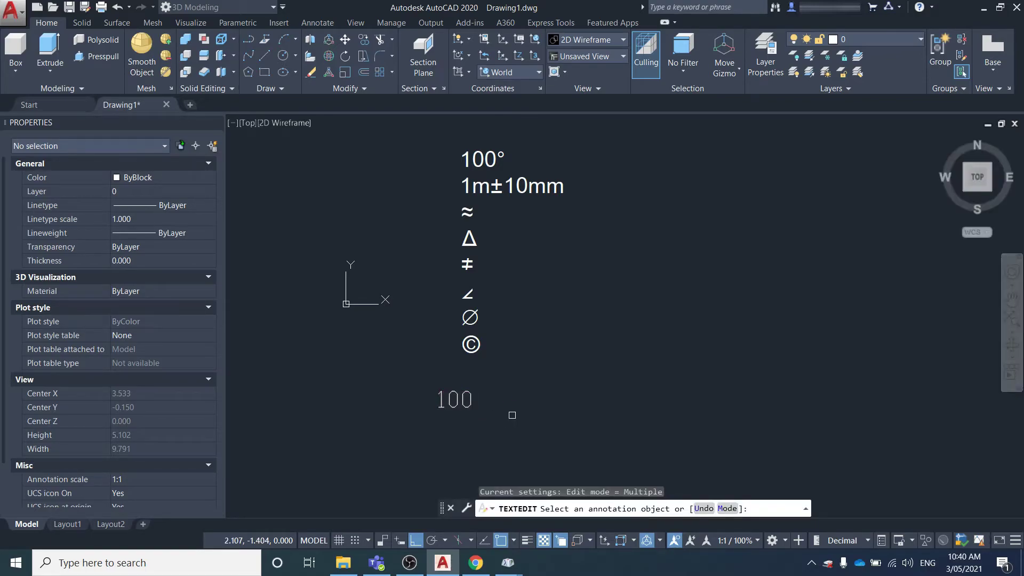
pyautogui.press('Escape')
pyautogui.scroll(-2, 527, 402)
pyautogui.moveTo(482, 418); pyautogui.dragTo(484, 317, button='middle')
pyautogui.scroll(2, 484, 318)
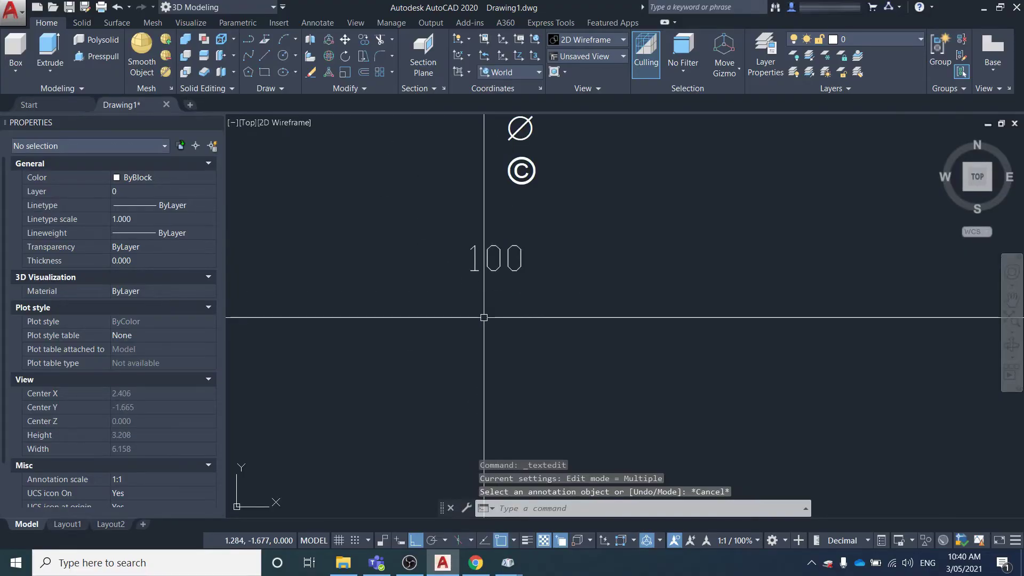
# - Add a single-line text reading 5 just below 100 and reopen it for editing after the 5
pyautogui.write('text')
pyautogui.press('Return')
pyautogui.click(466, 322)
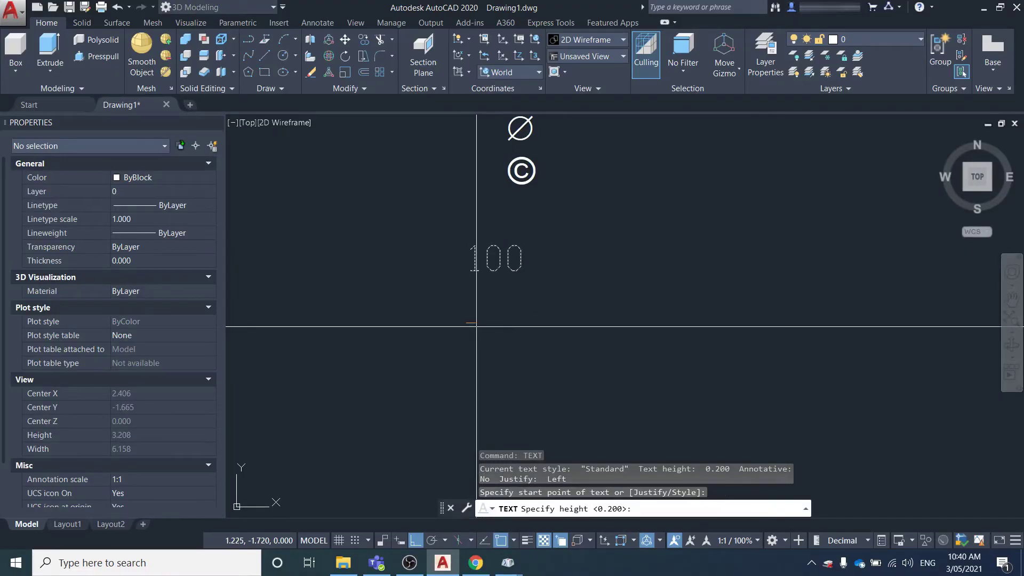
pyautogui.press('Return')
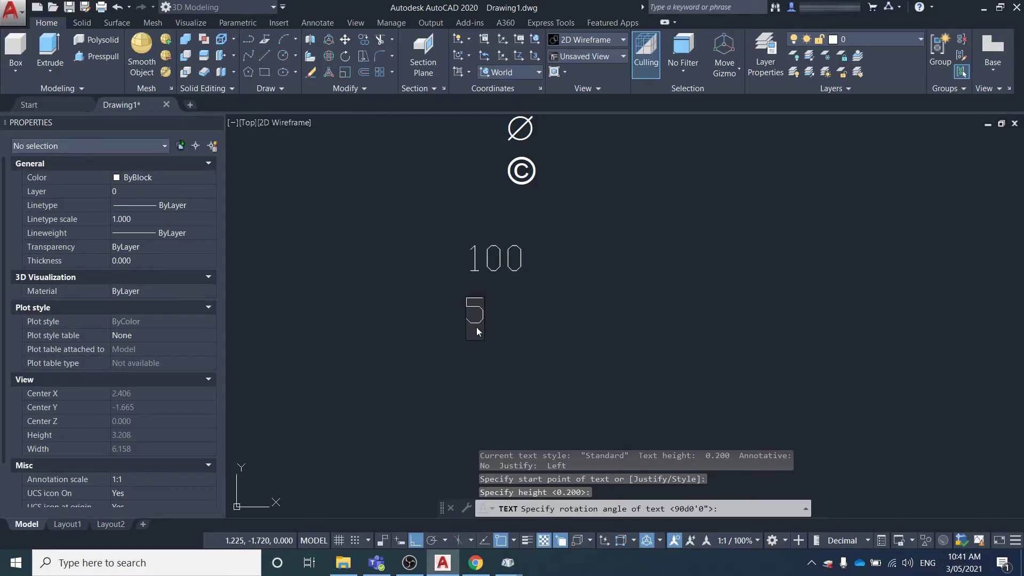
pyautogui.press('Return')
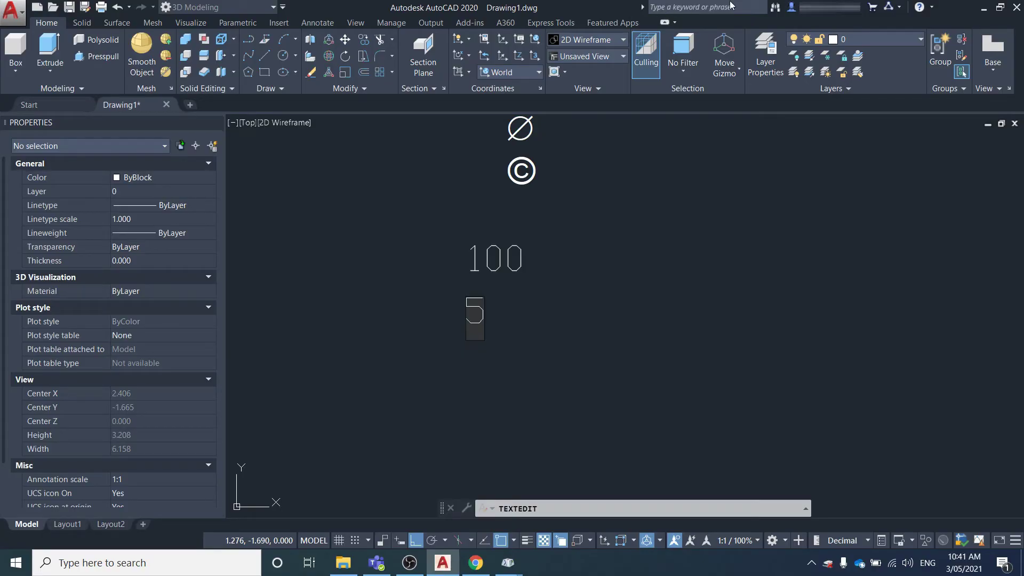
pyautogui.click(590, 169)
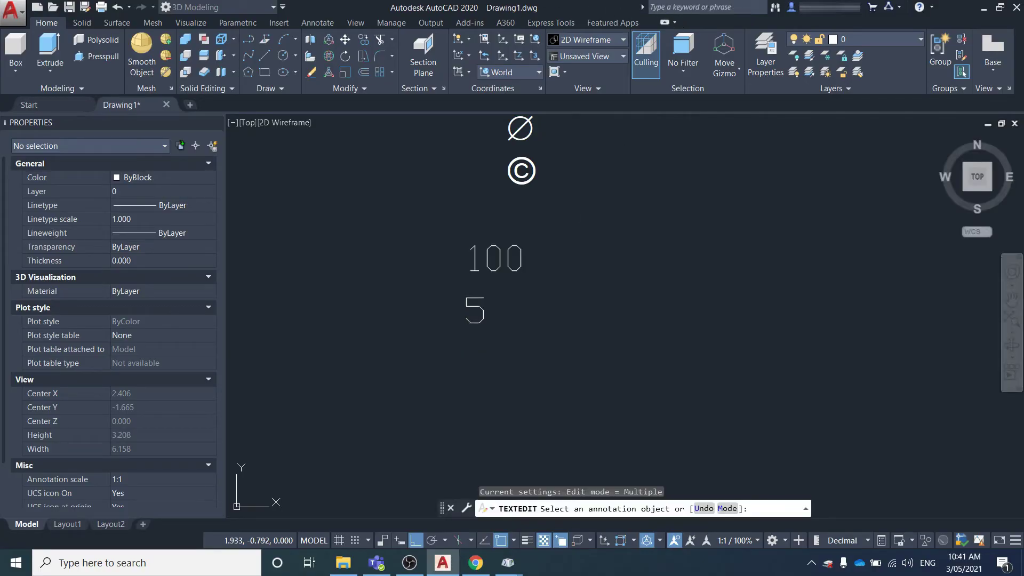
pyautogui.press('Escape')
pyautogui.doubleClick(534, 173)
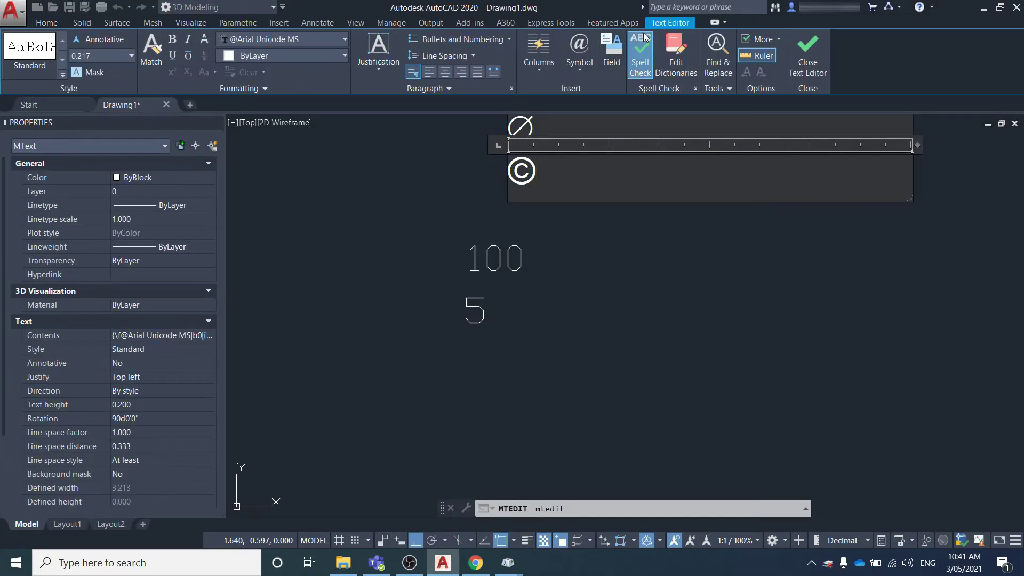
pyautogui.press('Escape')
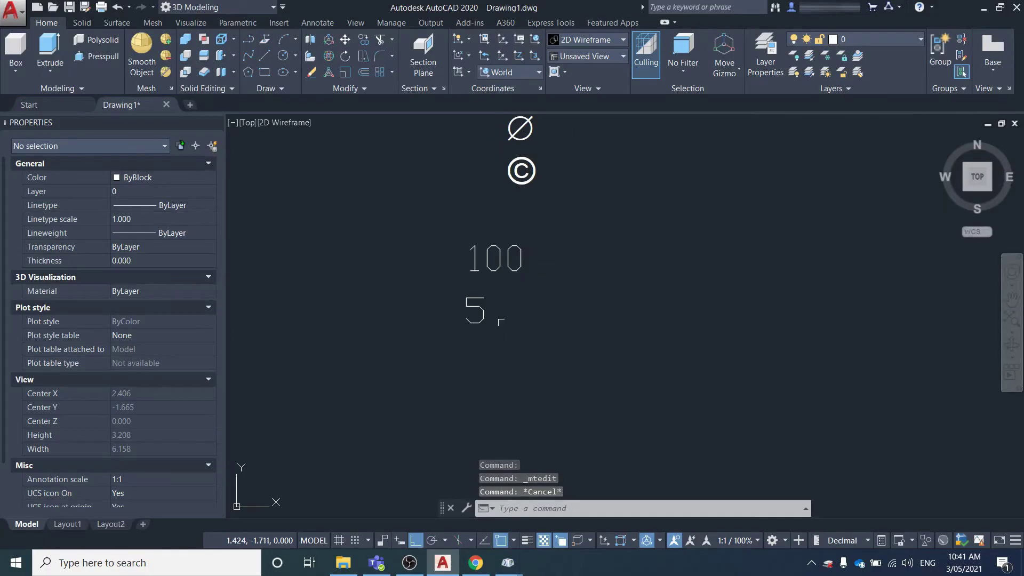
pyautogui.doubleClick(470, 315)
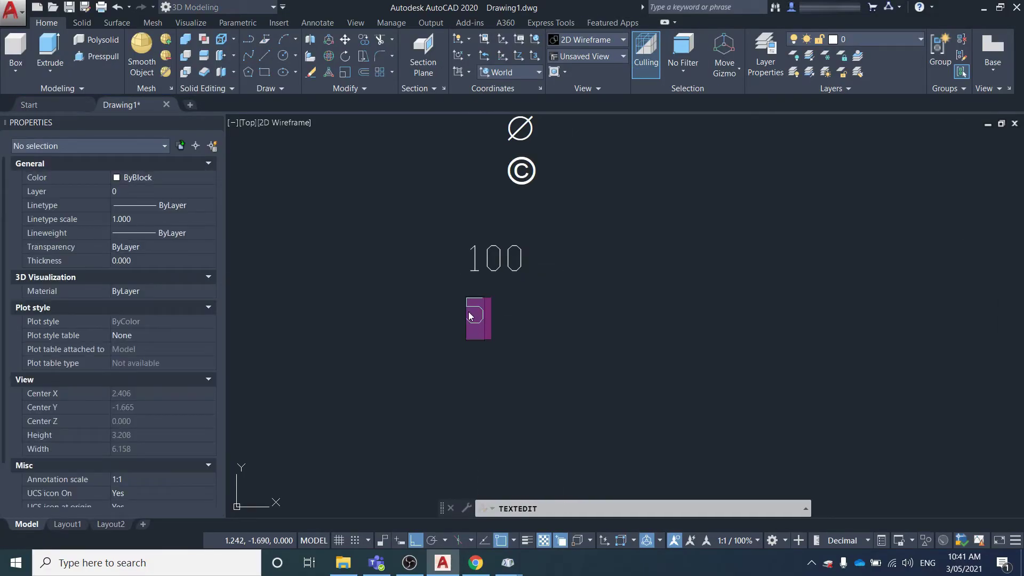
pyautogui.click(473, 300)
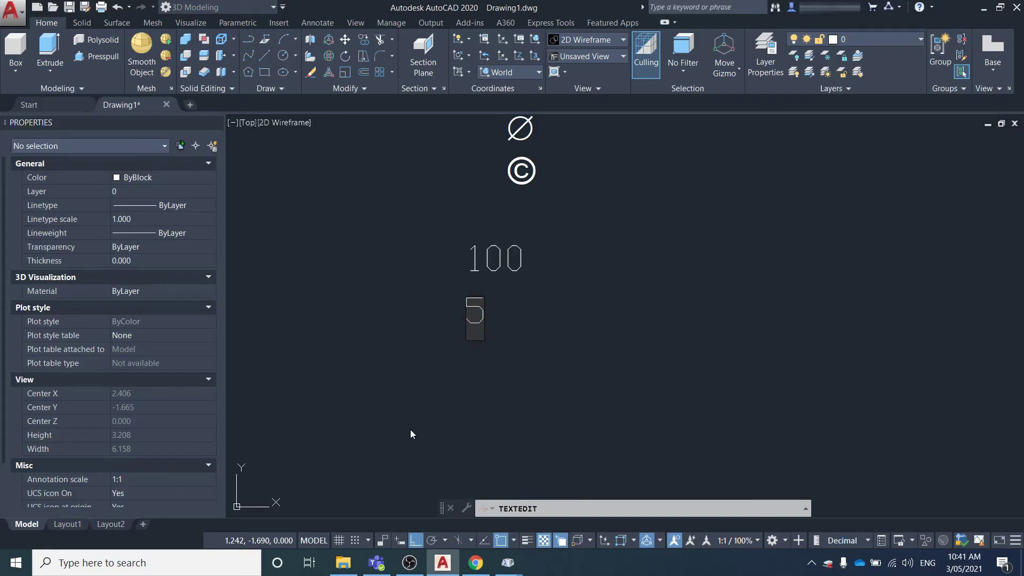
# - Copy the degree sign ° from Character Map to the clipboard
pyautogui.moveTo(508, 563)
pyautogui.click(555, 504)
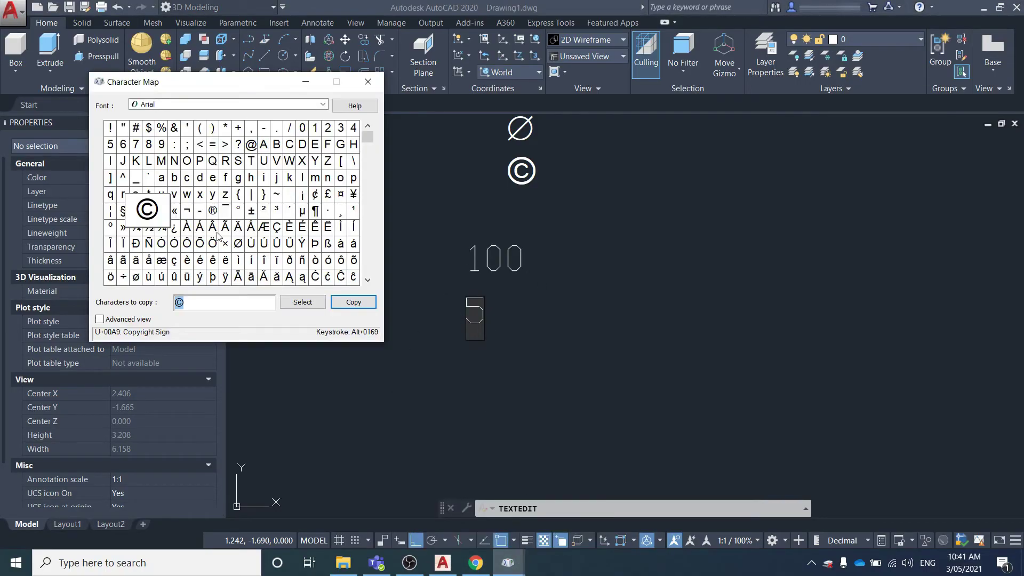
pyautogui.click(187, 160)
pyautogui.click(238, 149)
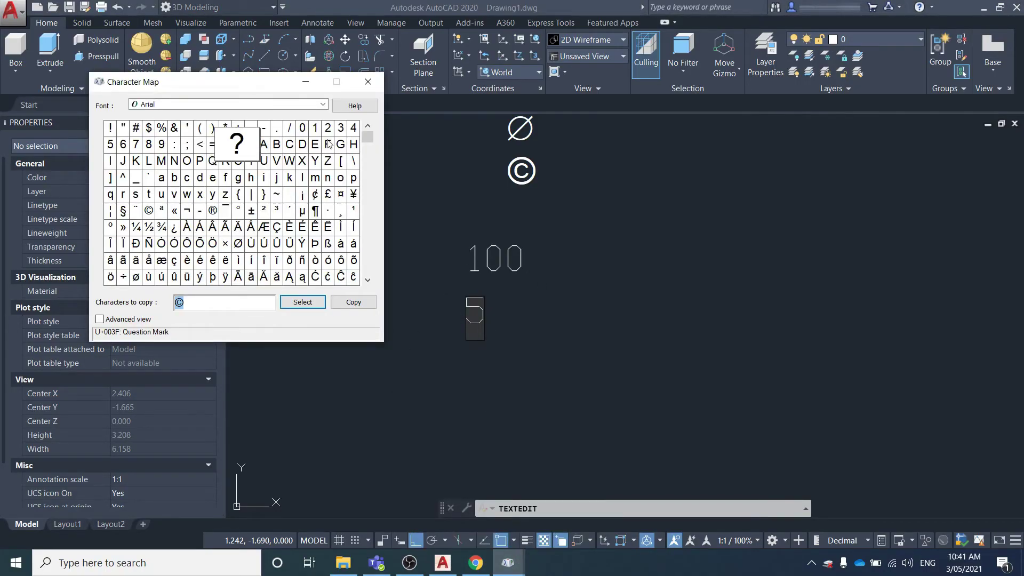
pyautogui.click(247, 212)
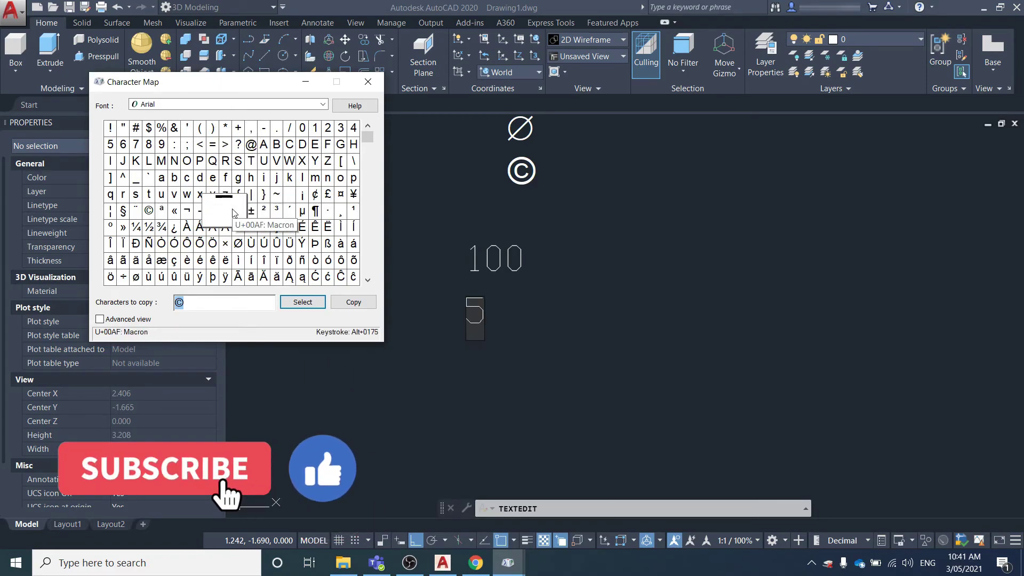
pyautogui.click(238, 211)
pyautogui.click(301, 301)
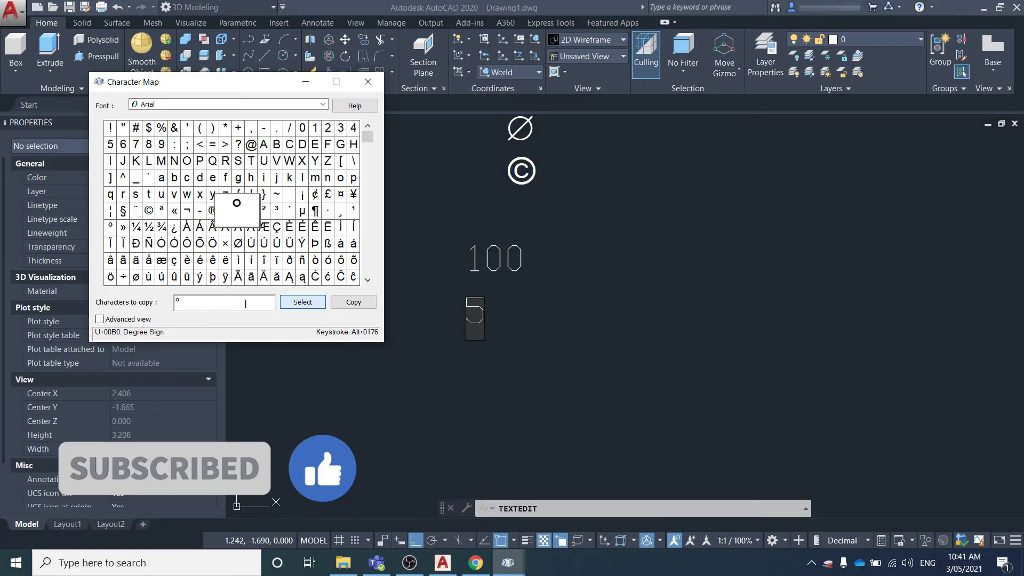
pyautogui.click(361, 304)
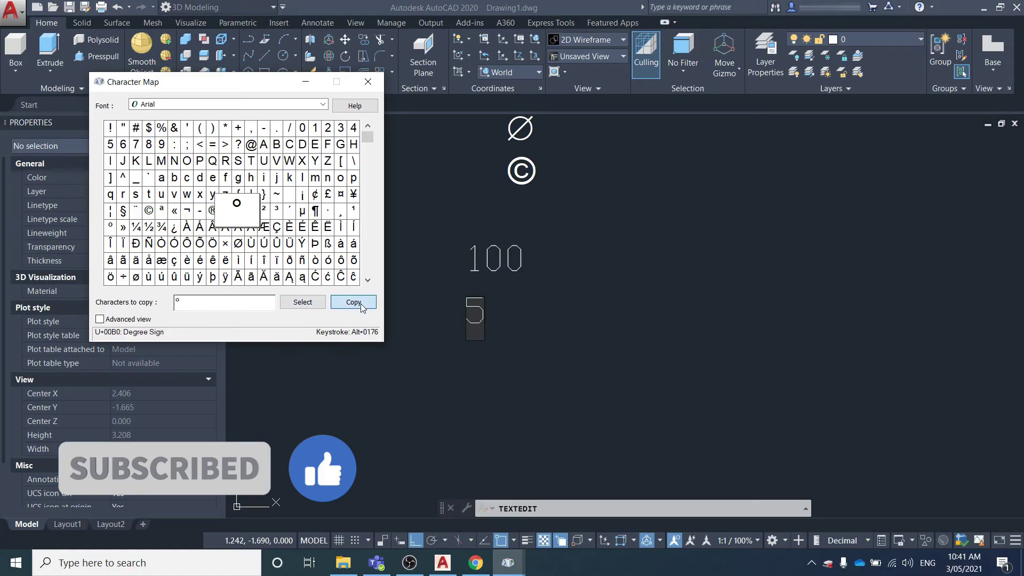
# - Paste the degree sign so the single-line text reads 5°, then view the whole drawing
pyautogui.click(472, 325)
pyautogui.hotkey('ctrl', 'v')
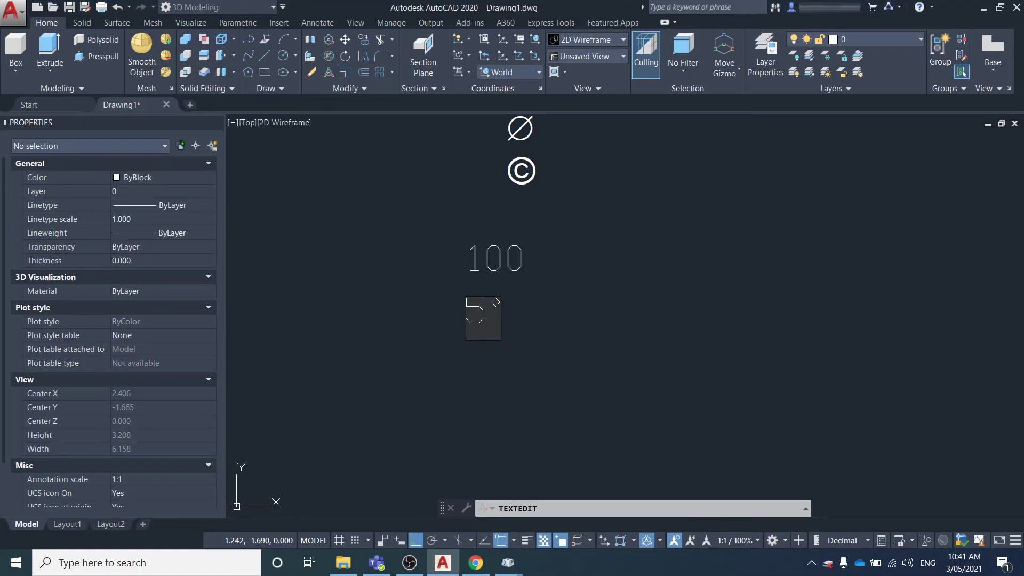
pyautogui.click(474, 381)
pyautogui.press('Escape')
pyautogui.press('Escape')
pyautogui.press('Escape')
pyautogui.scroll(-6, 499, 336)
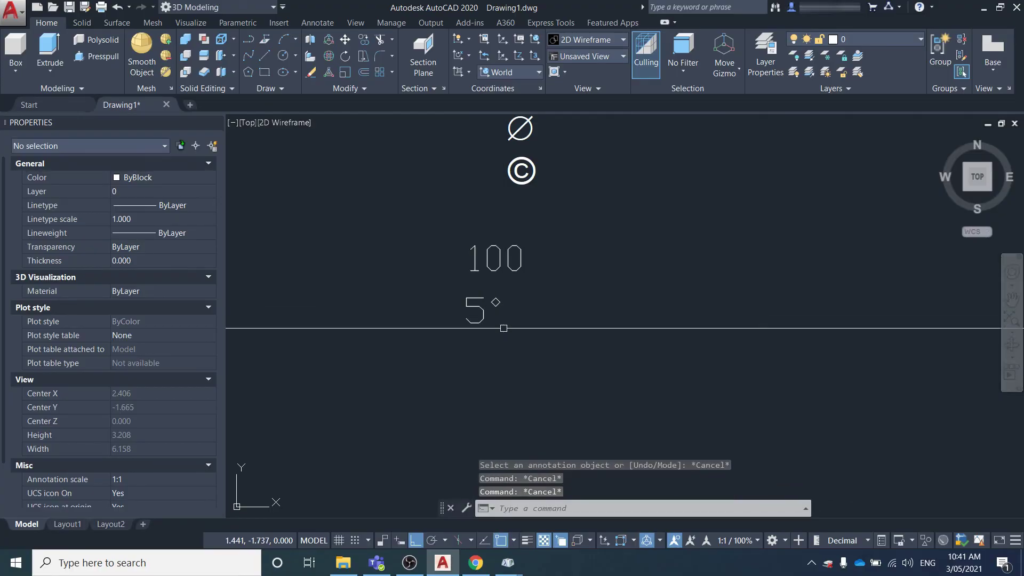
pyautogui.scroll(2, 561, 206)
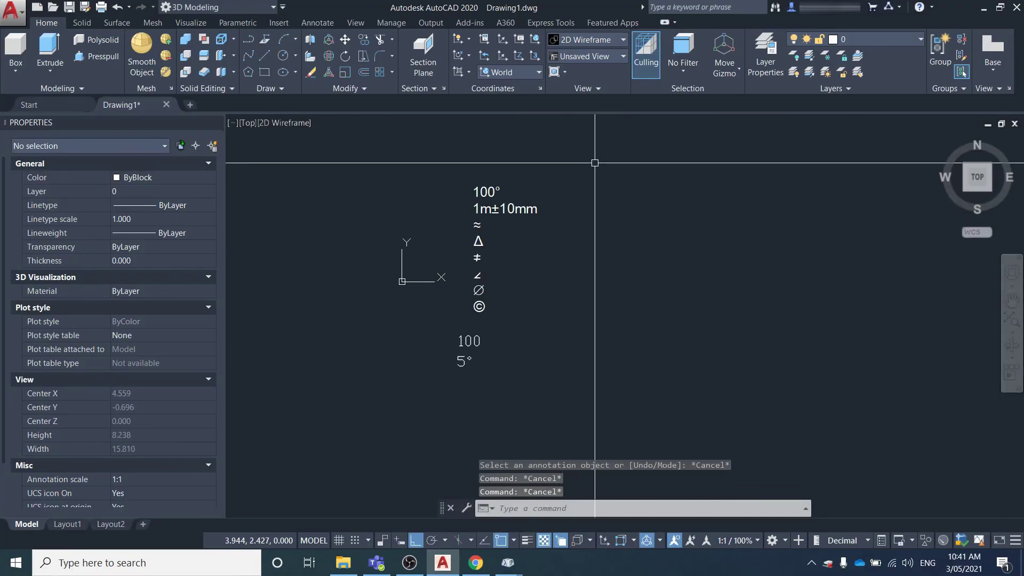